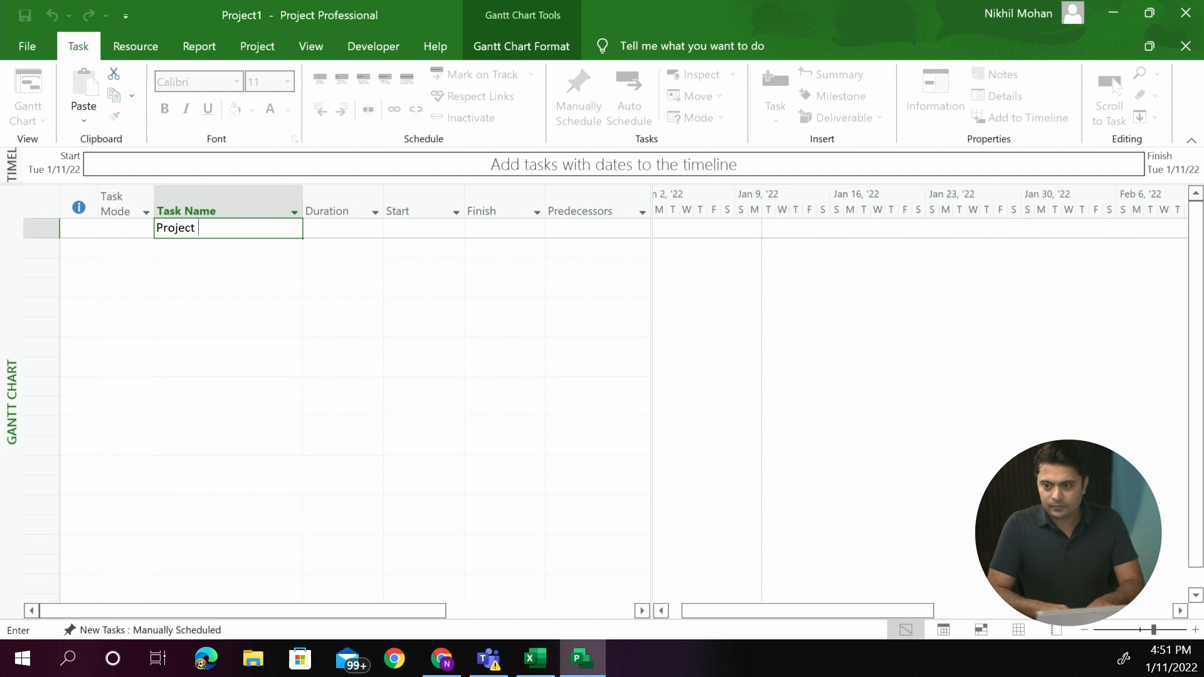
Enter Project Holiday as the first task and set the scheduling mode for new tasks to Auto Scheduled
click(194, 227)
key(Return)
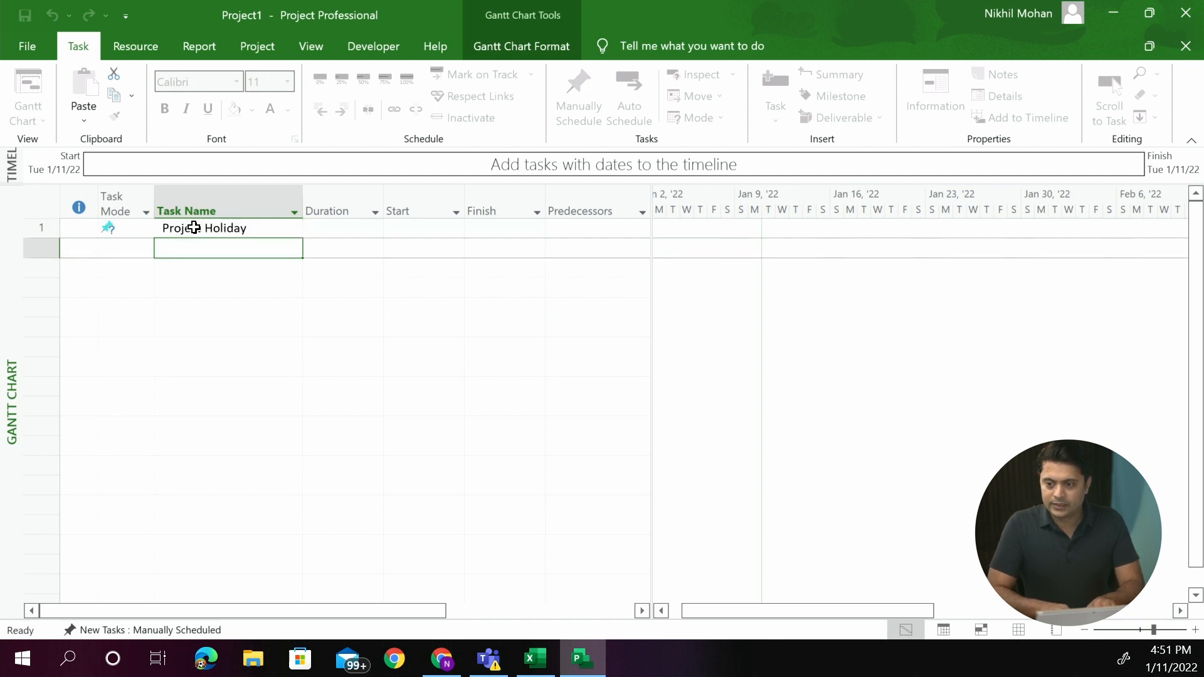
click(88, 628)
click(96, 584)
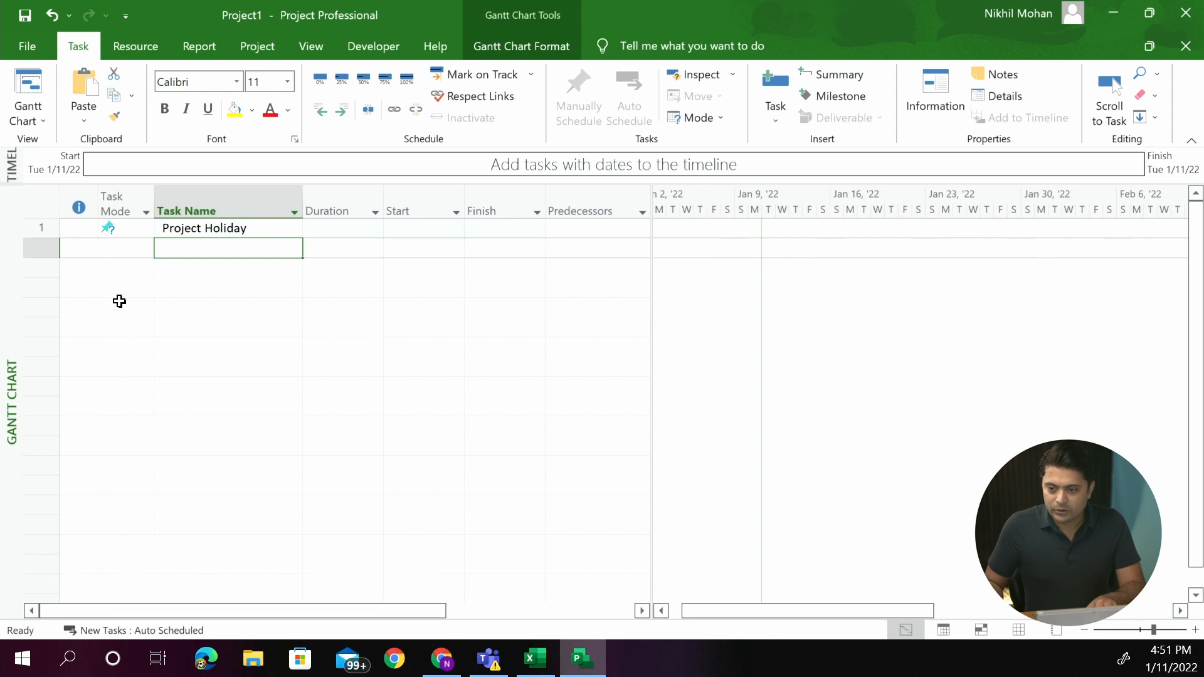
Change the task mode of the Project Holiday task to Auto Scheduled
click(134, 232)
click(134, 229)
click(146, 228)
click(135, 261)
click(205, 270)
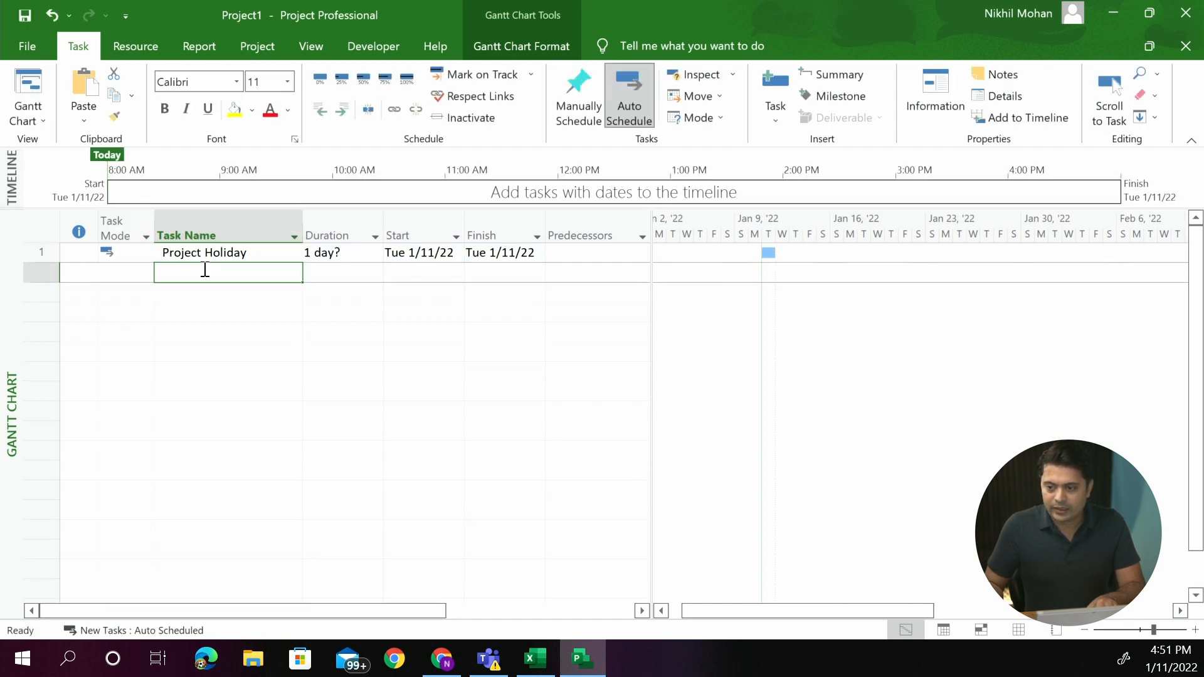
Set the project start date to Tue 1/11/2022 in the project information
click(263, 52)
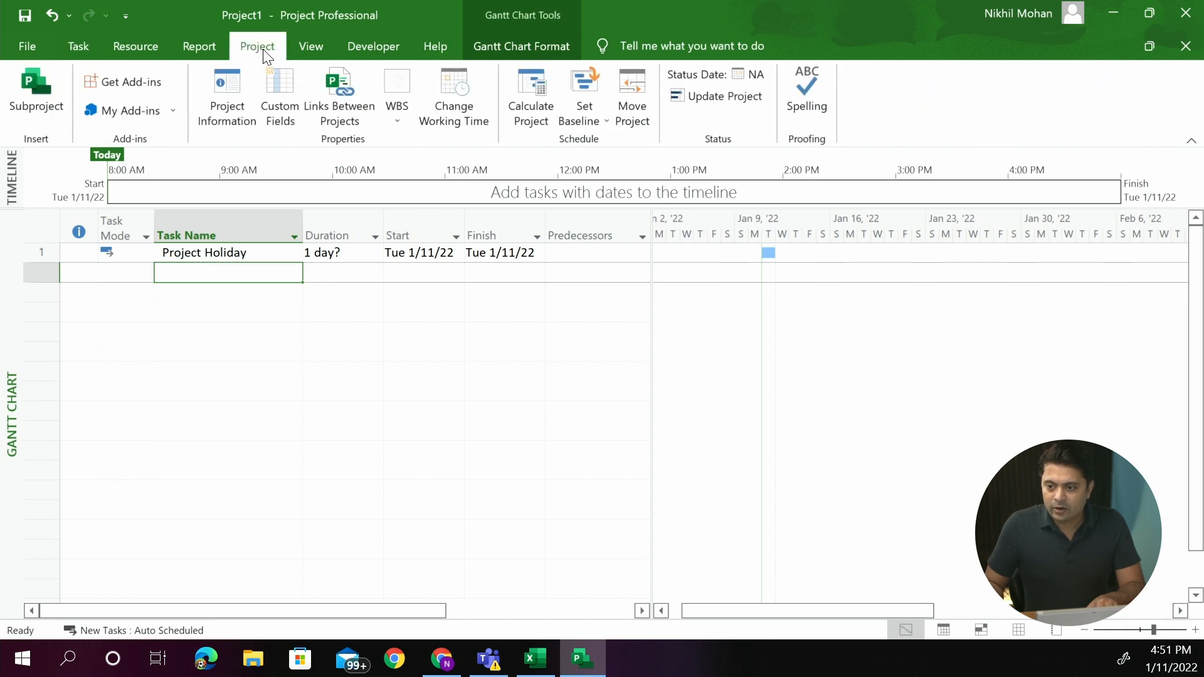
click(242, 91)
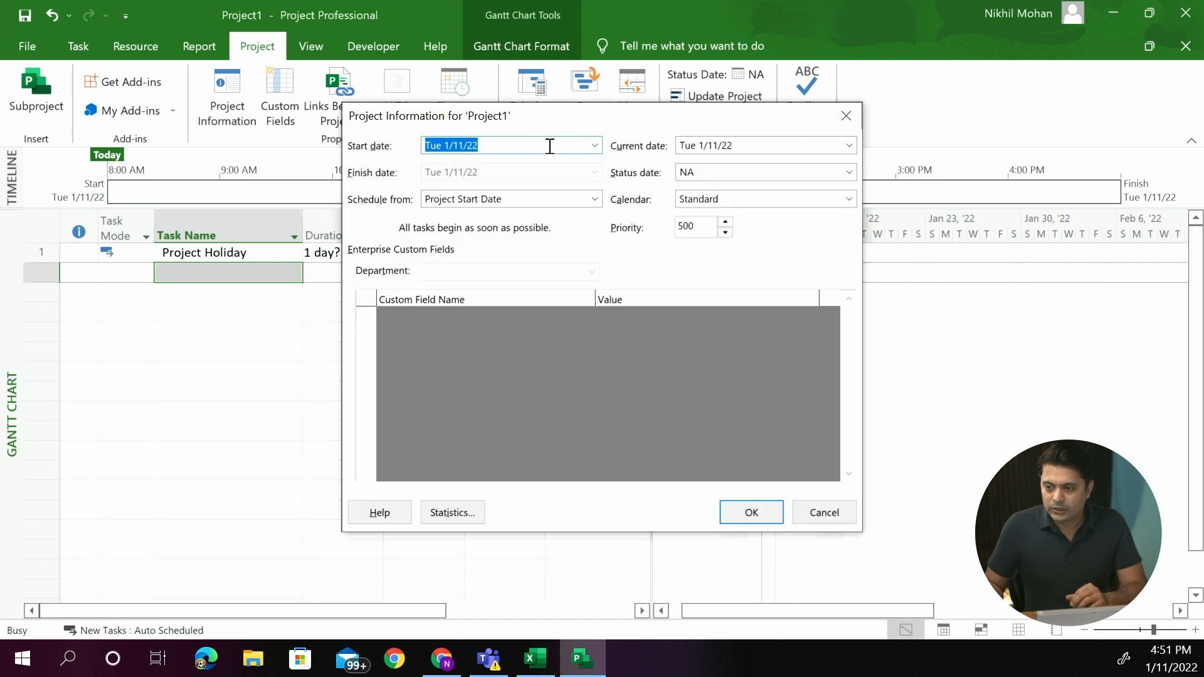
click(595, 146)
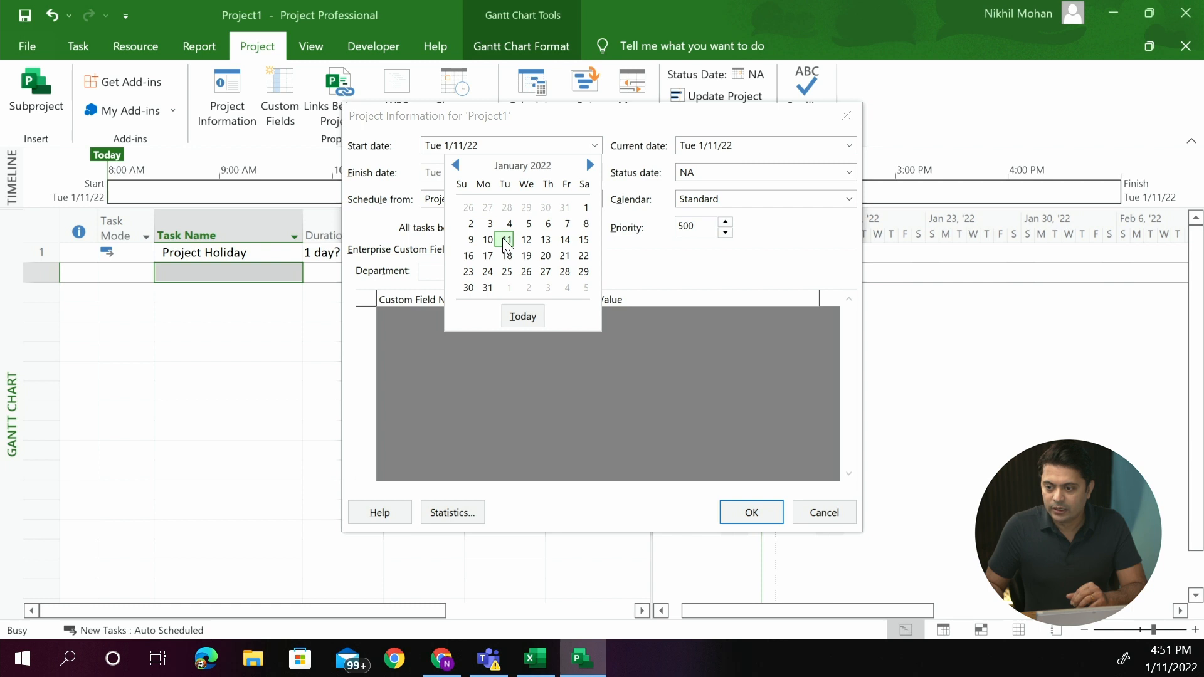
click(507, 241)
click(595, 145)
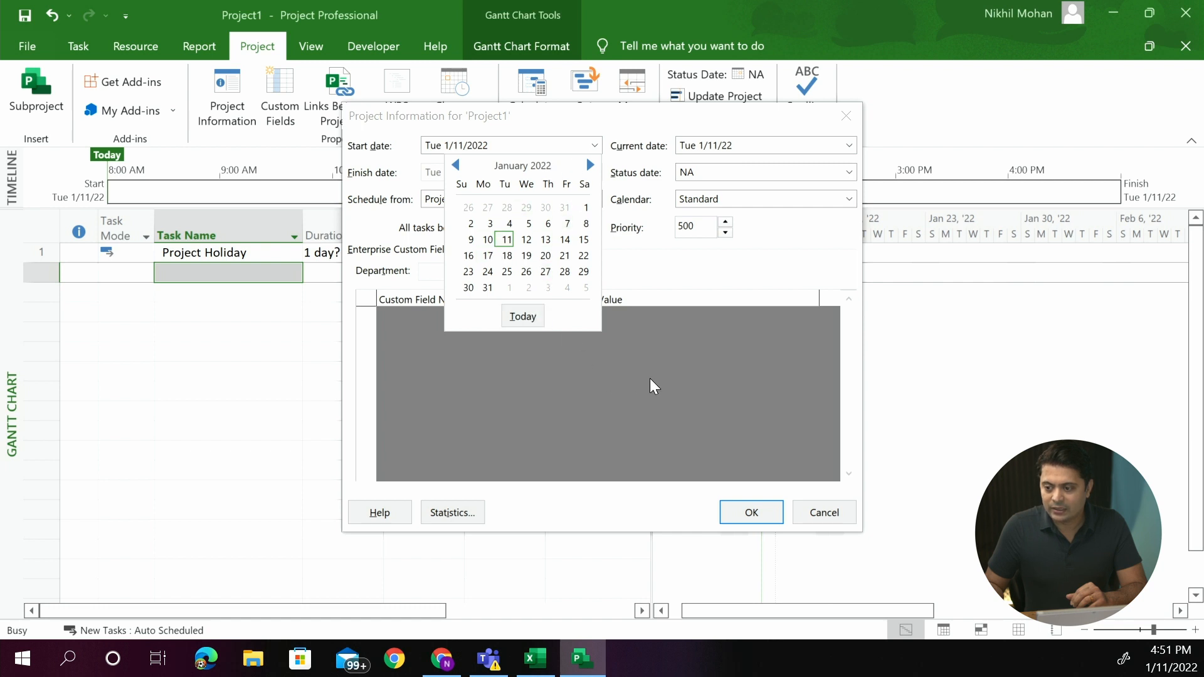
click(750, 518)
click(751, 518)
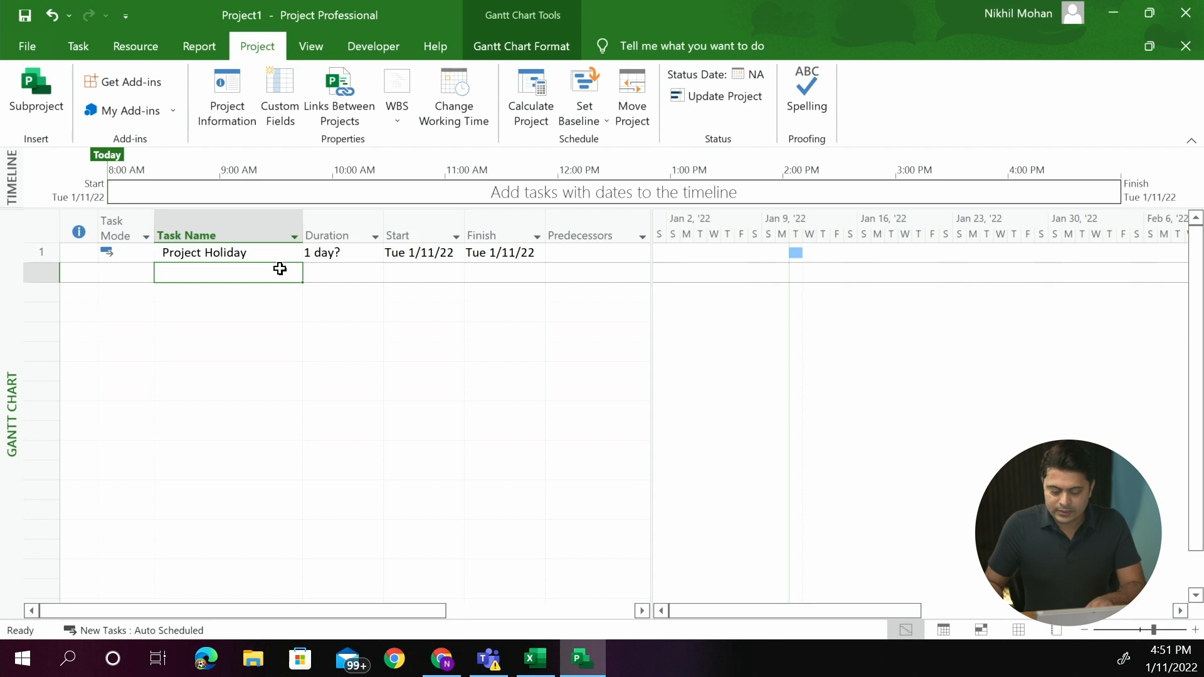
Add a second task named Week 1 Task with a duration of 5 days
text(Weee)
key(BackSpace)
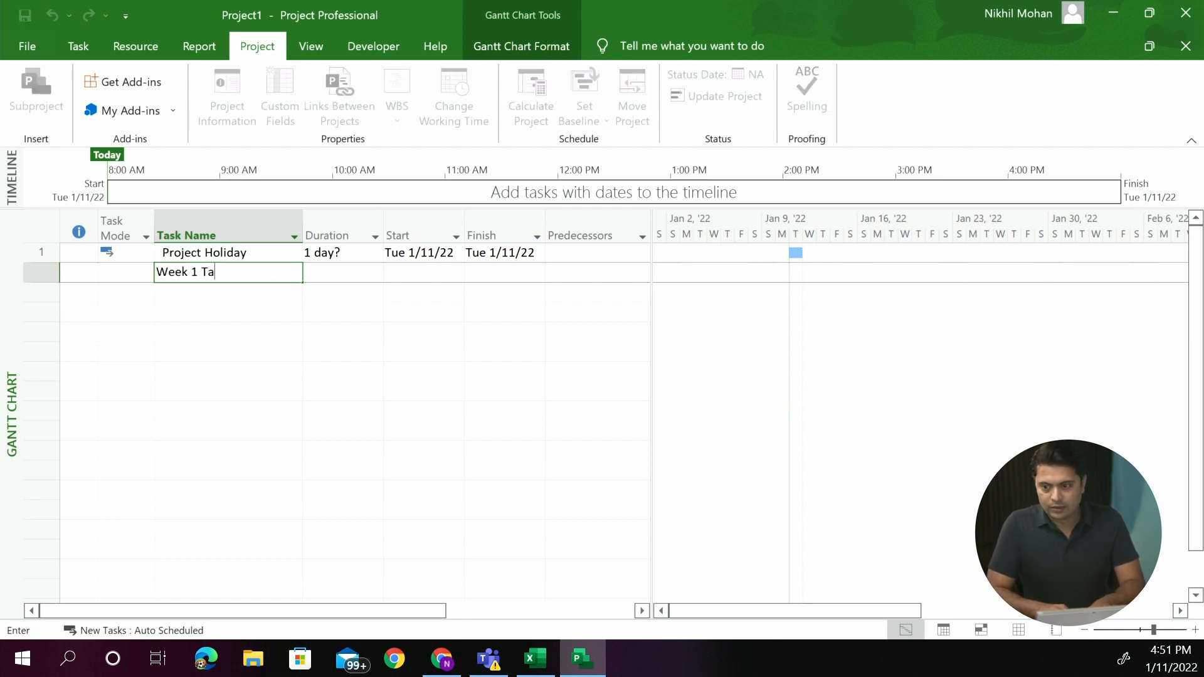
text(k 1 Task)
key(Tab)
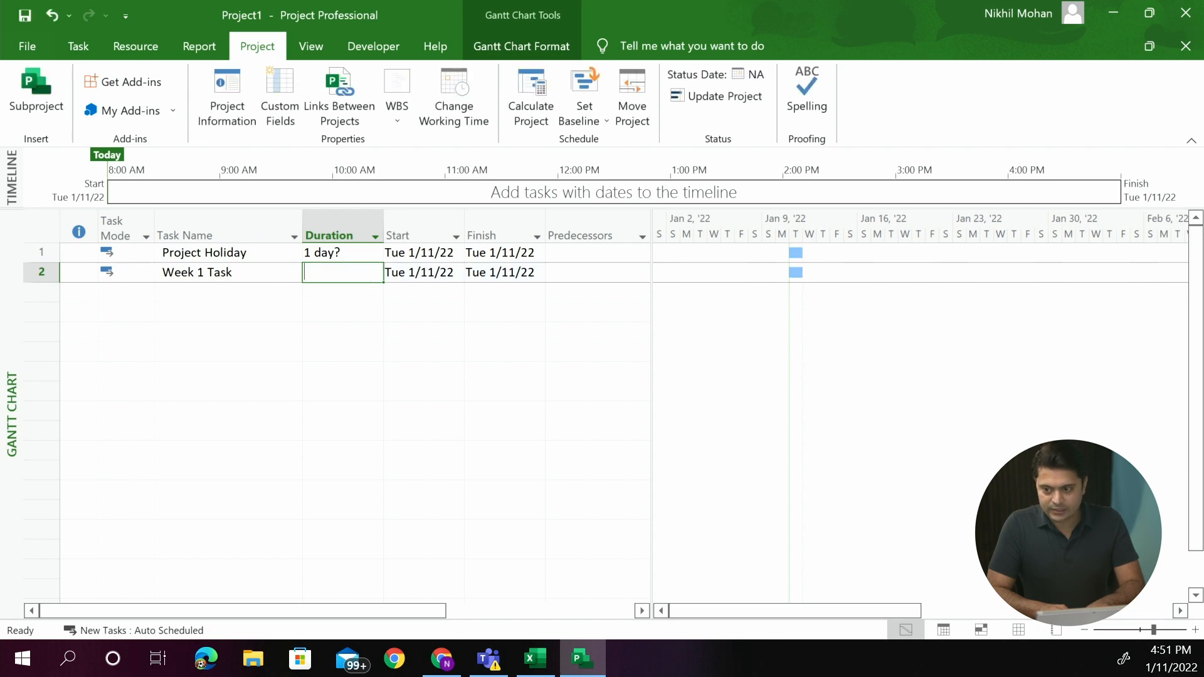
text(5)
key(Return)
Indent Week 1 Task as a subtask of Project Holiday and check its start and finish dates
click(279, 268)
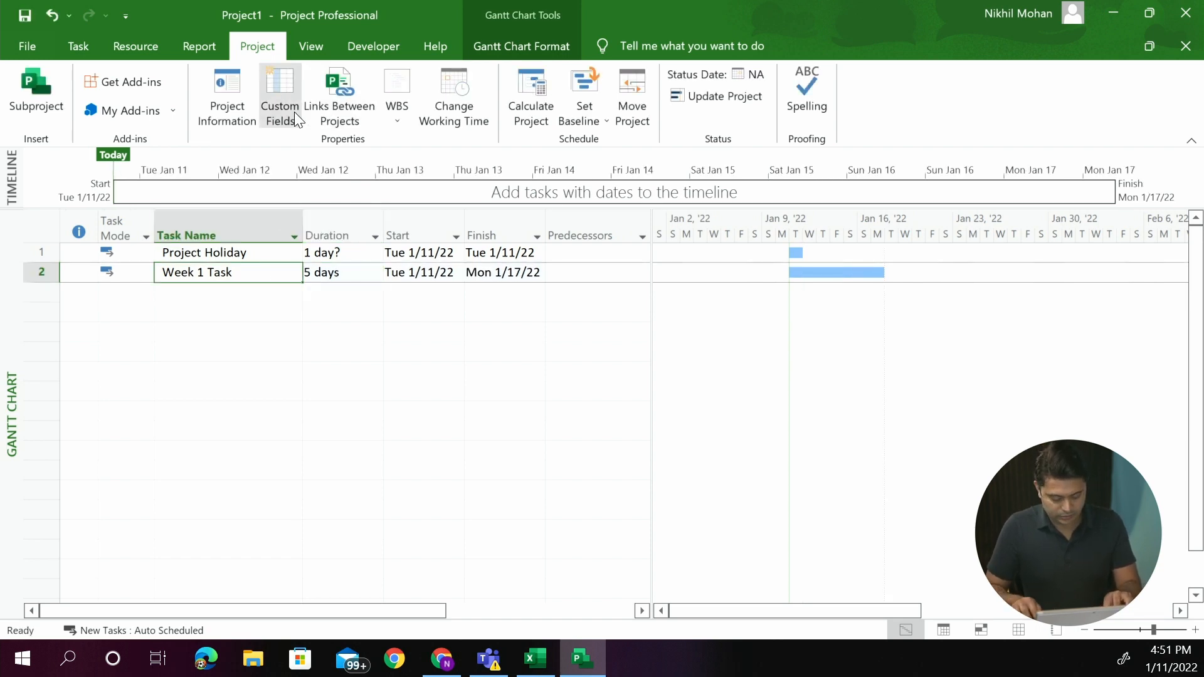
key(alt+shift+Right)
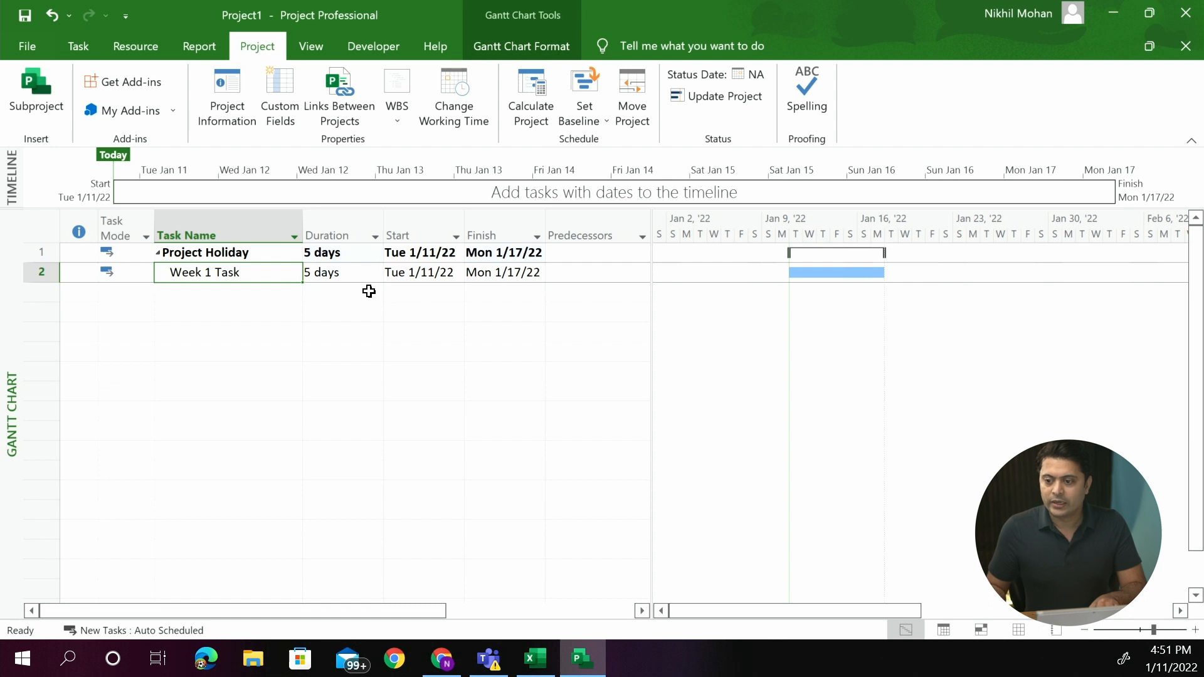
click(419, 265)
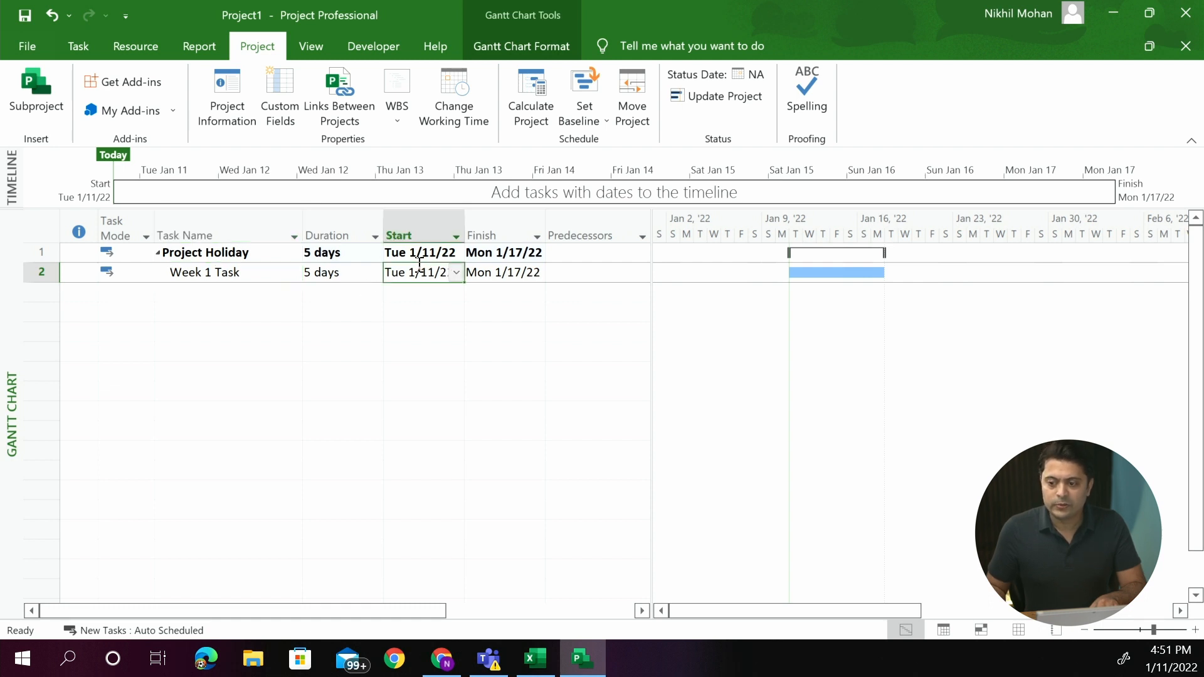
click(525, 269)
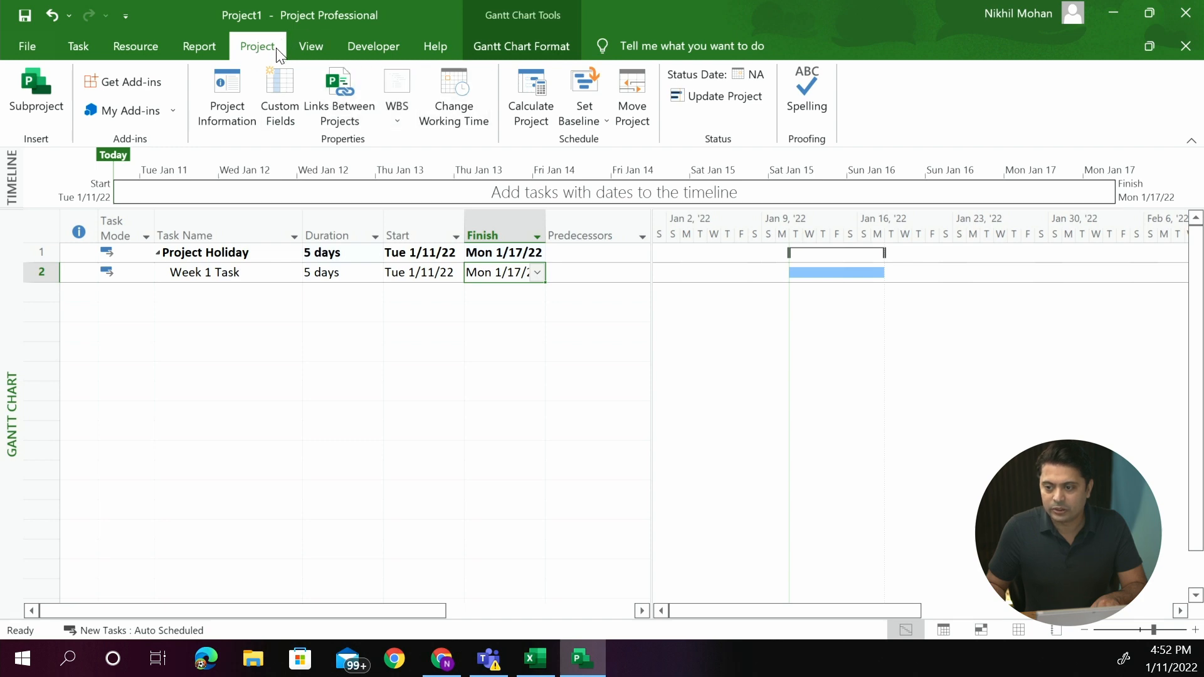
Review the working times of the Standard project calendar and the list of other available calendars
click(465, 100)
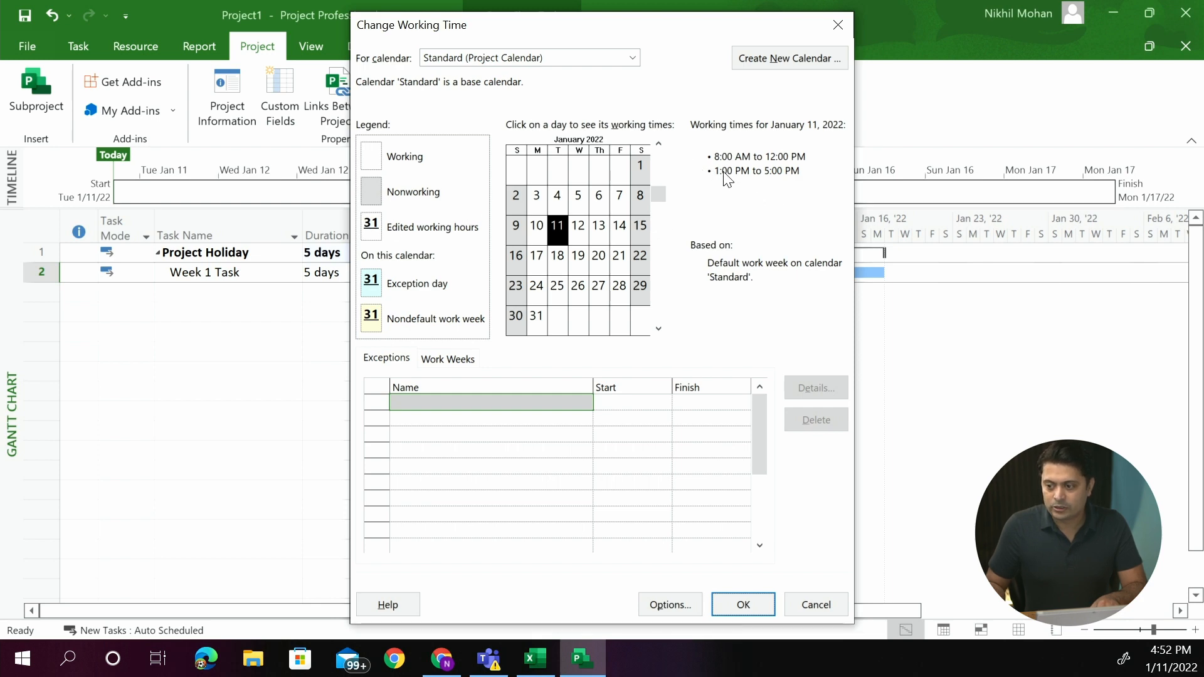
click(488, 61)
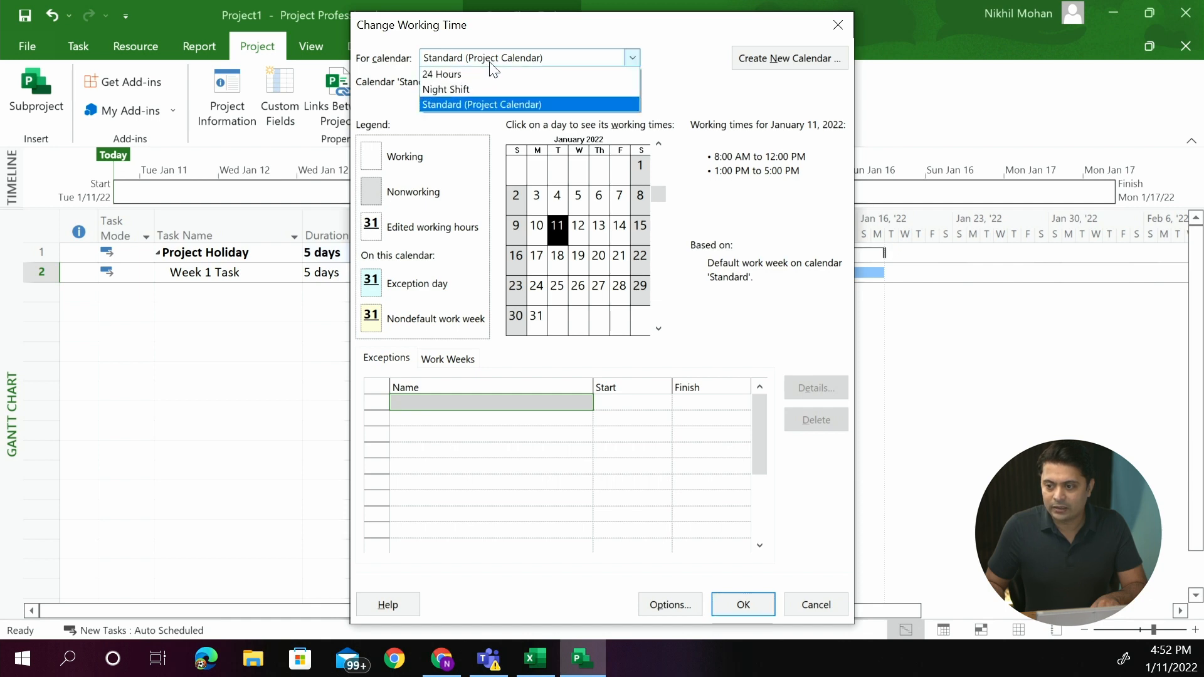
click(490, 62)
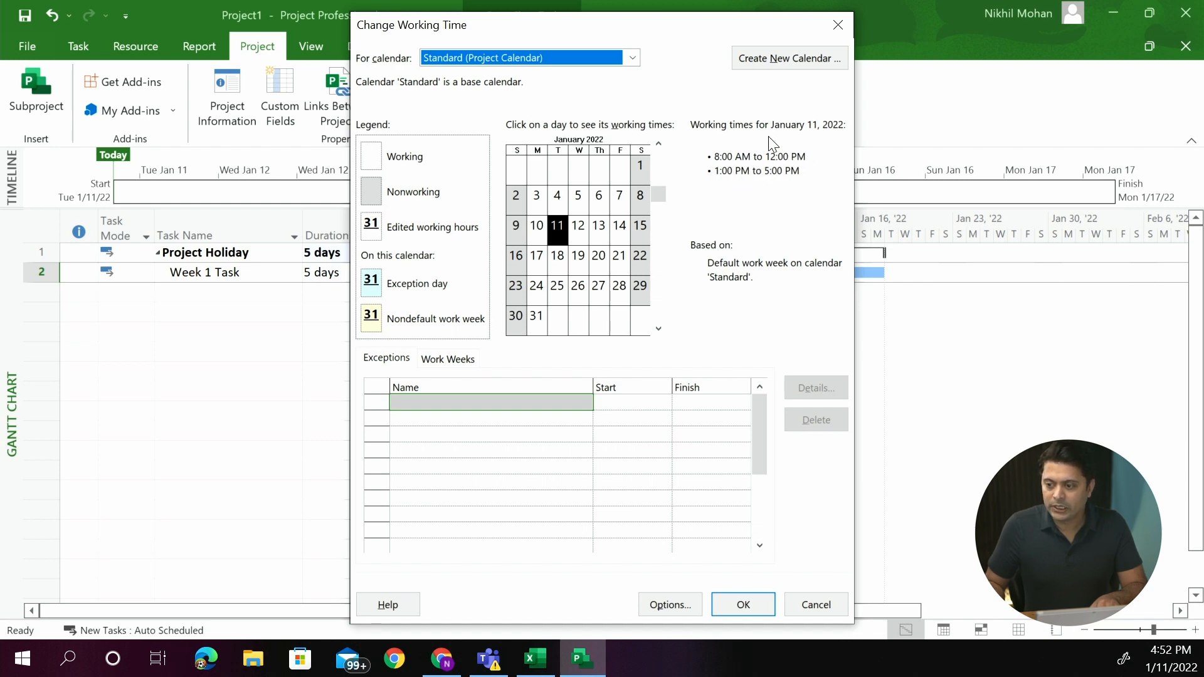
click(837, 25)
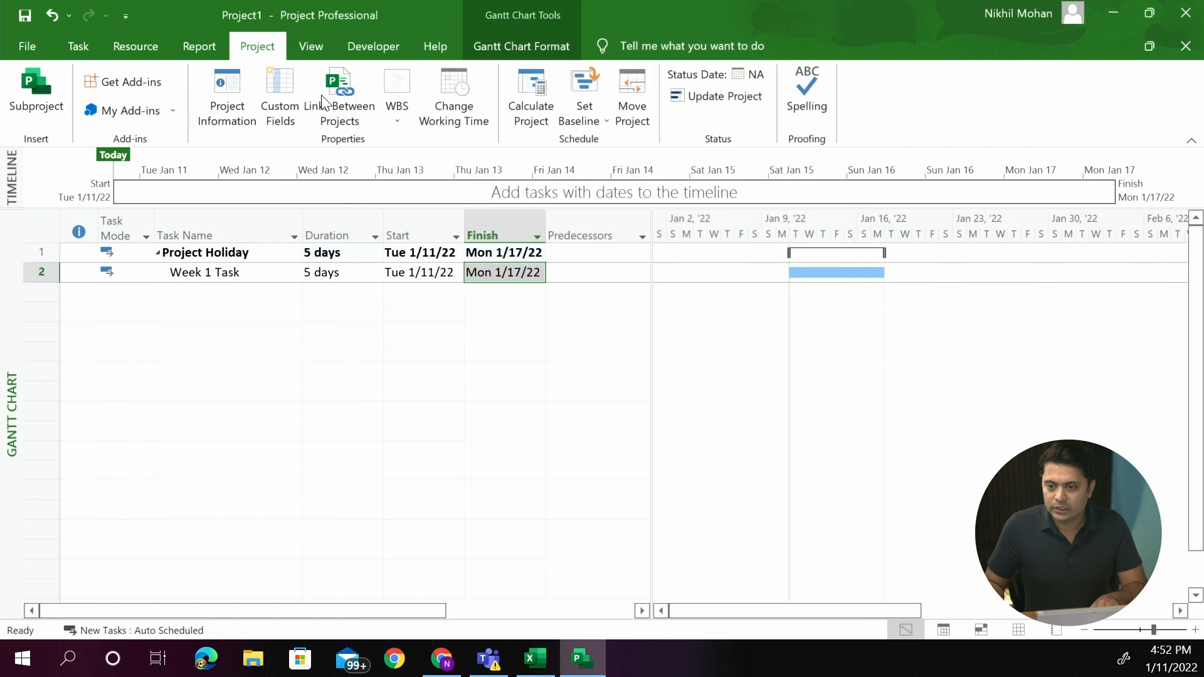
Review the project's schedule options for default start and end times and hours per day, week and month
click(28, 43)
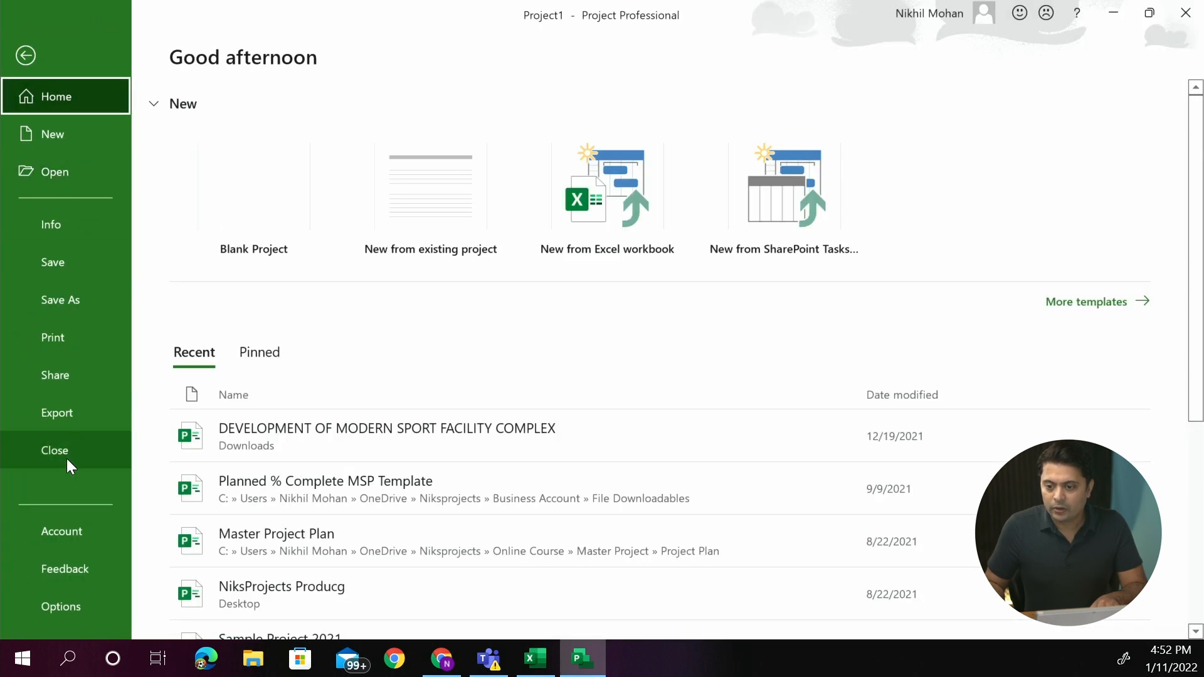
click(63, 603)
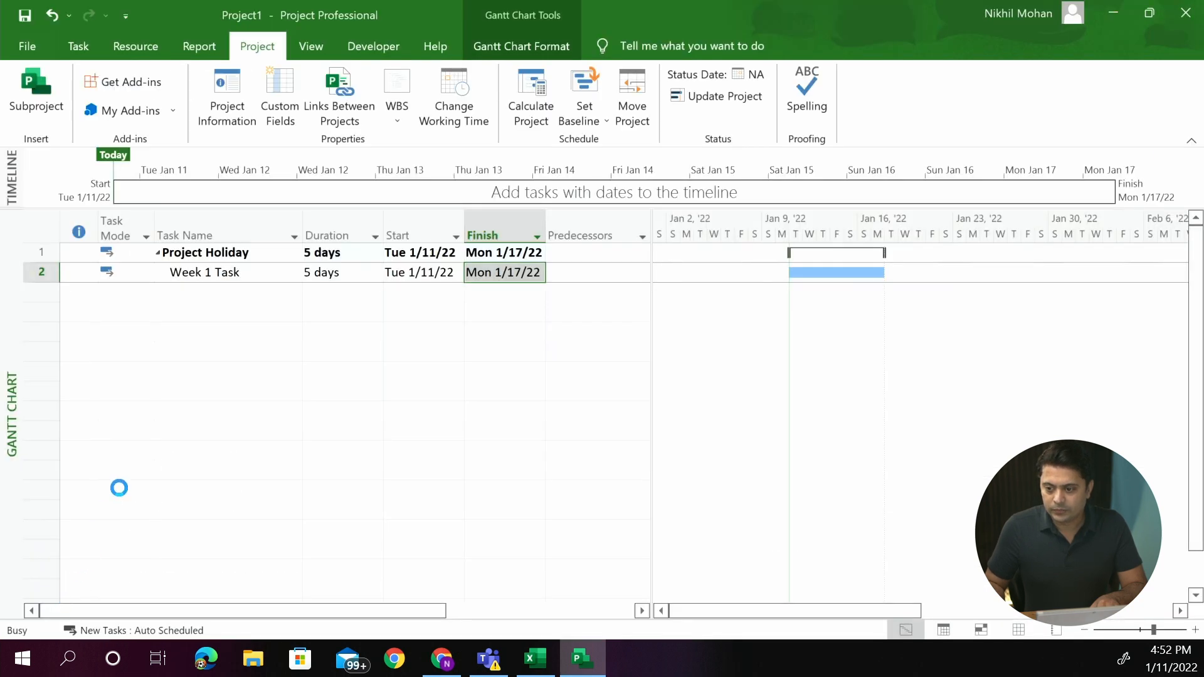
drag(633, 25, 659, 32)
click(302, 106)
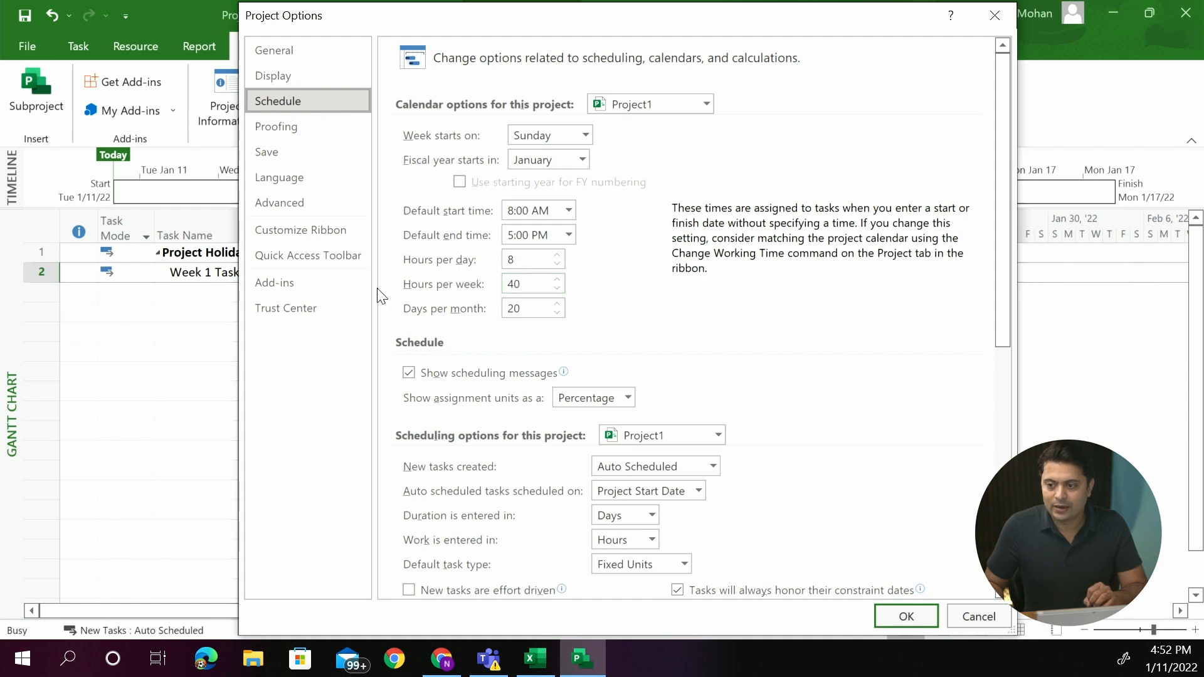
click(906, 617)
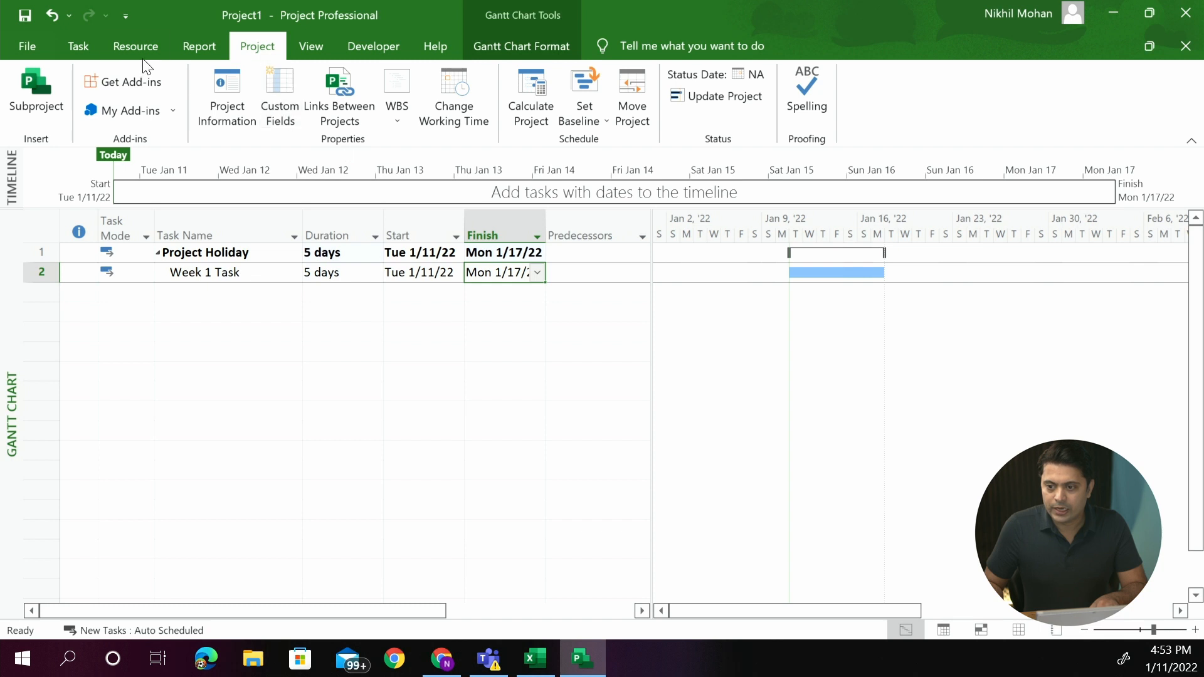
Add an MLK Holiday exception on January 17, 2022 to the Standard calendar, and widen the Finish column of the task table
click(77, 49)
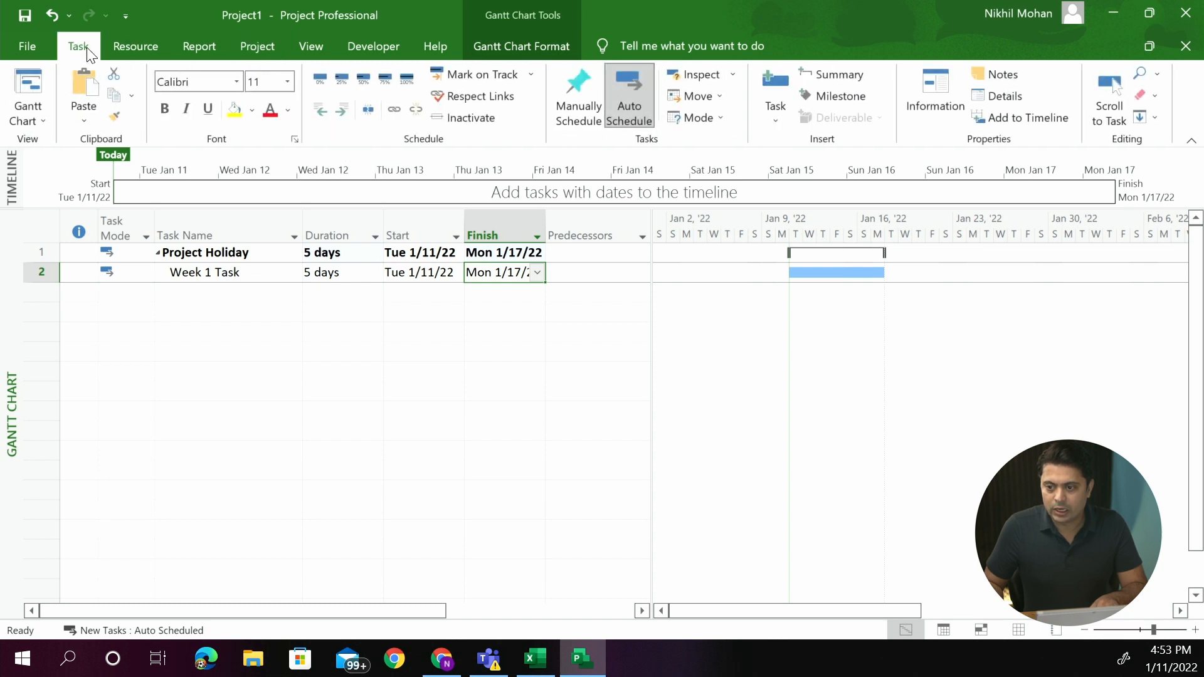
click(275, 38)
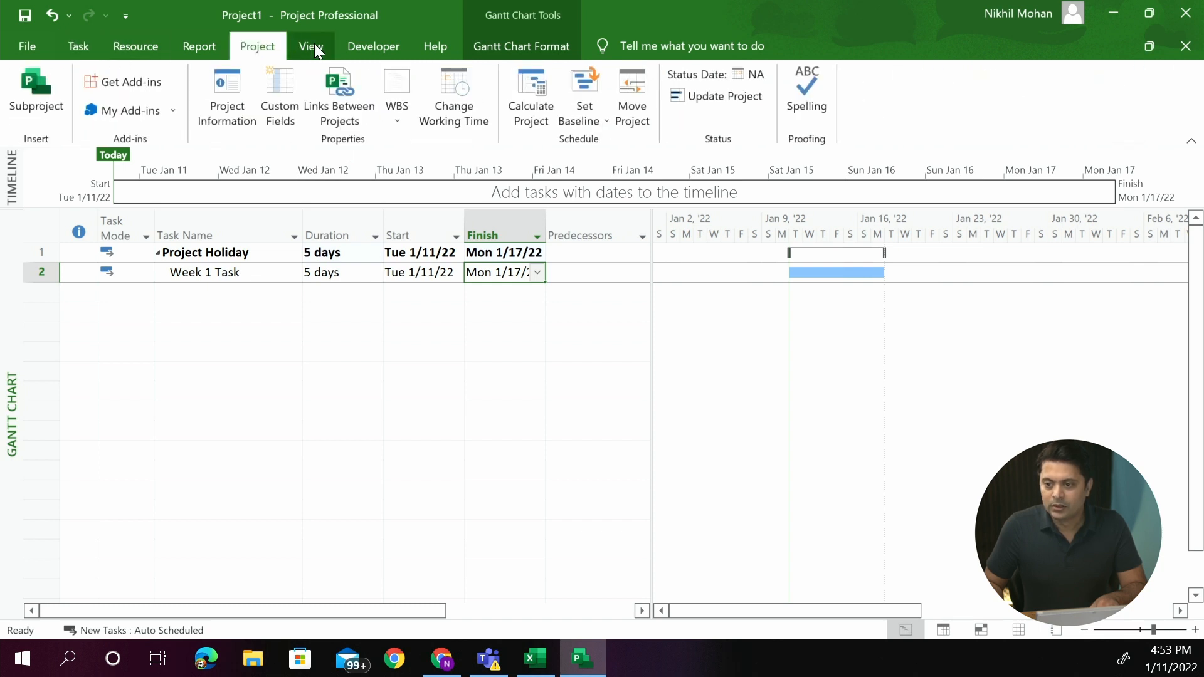
click(436, 89)
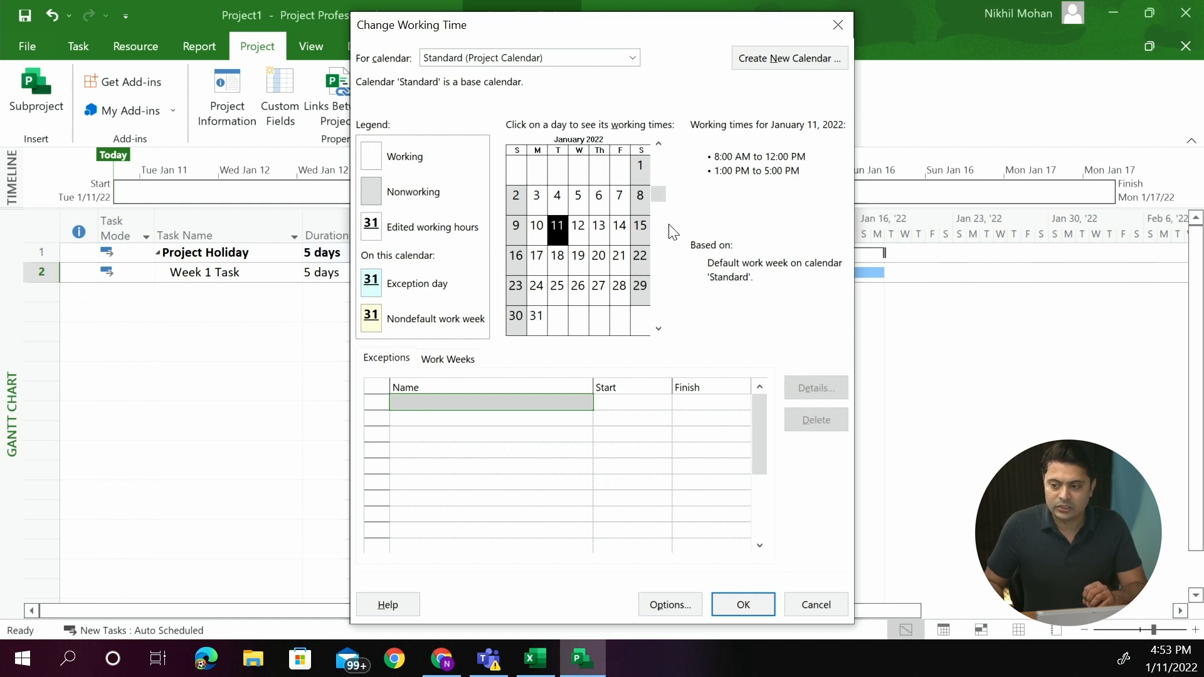
click(544, 262)
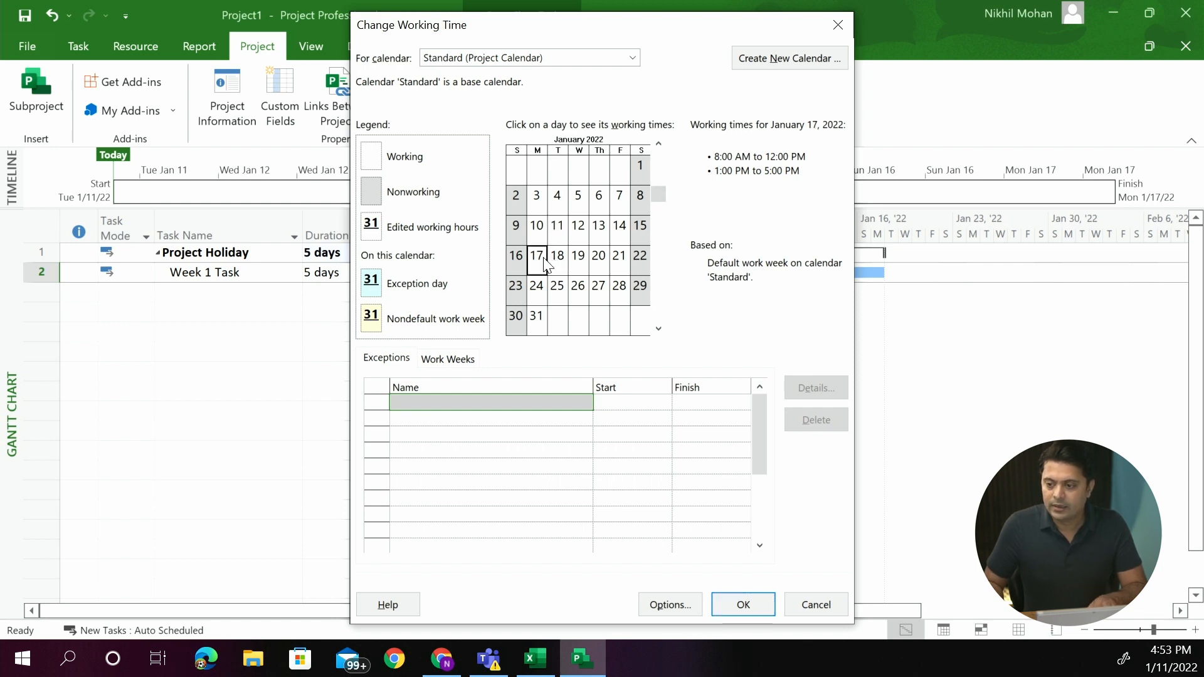
click(442, 407)
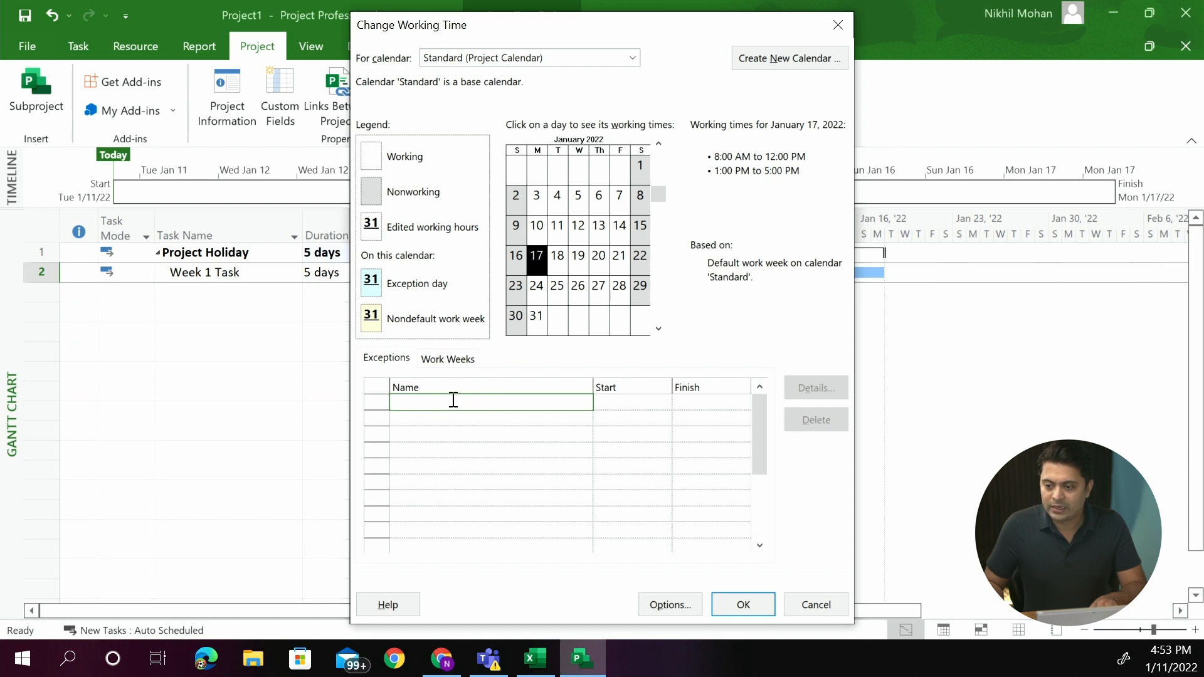
text(MLK Holida)
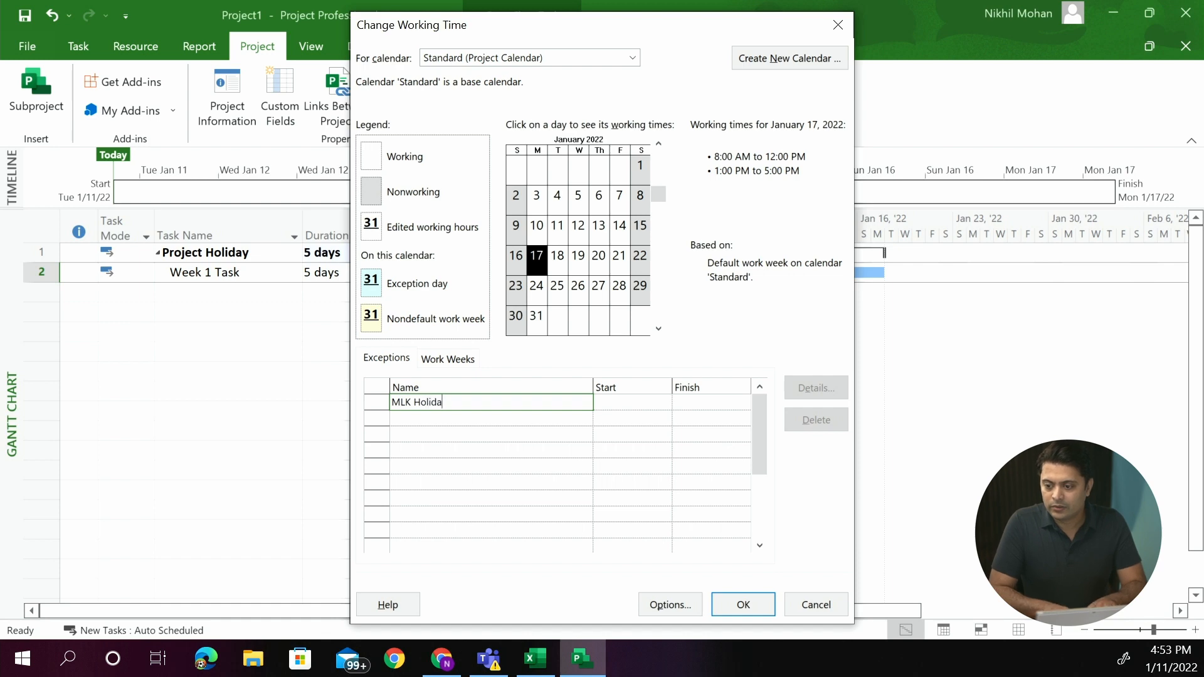
text(y)
key(Return)
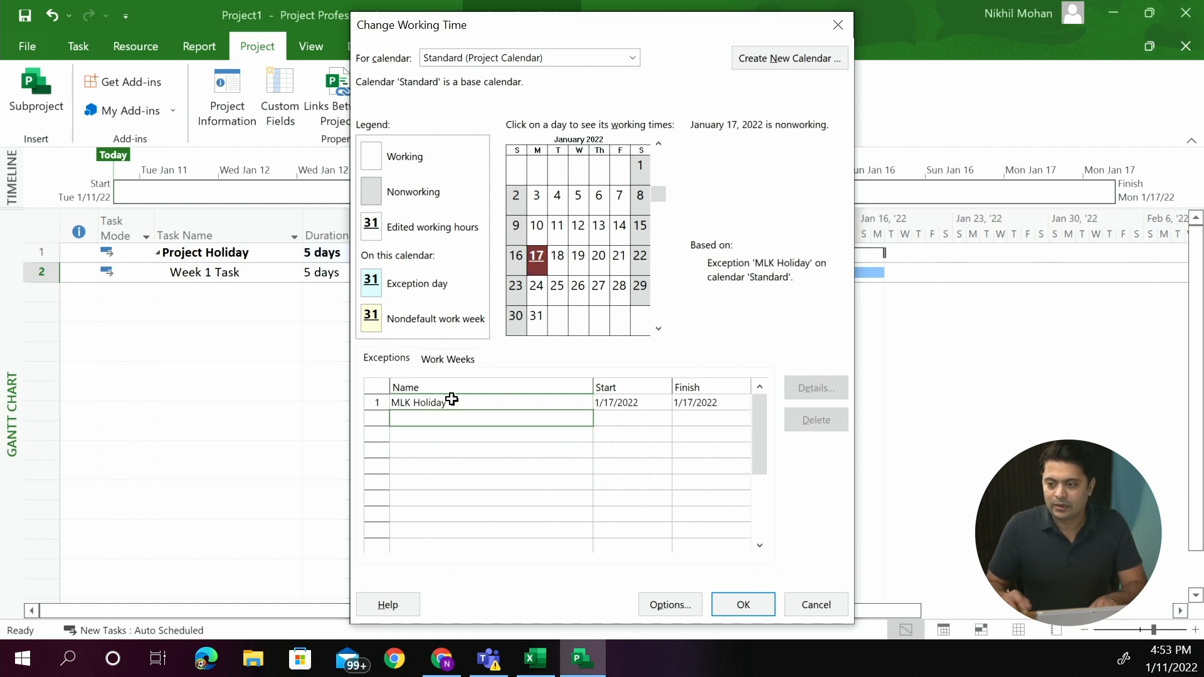
click(743, 605)
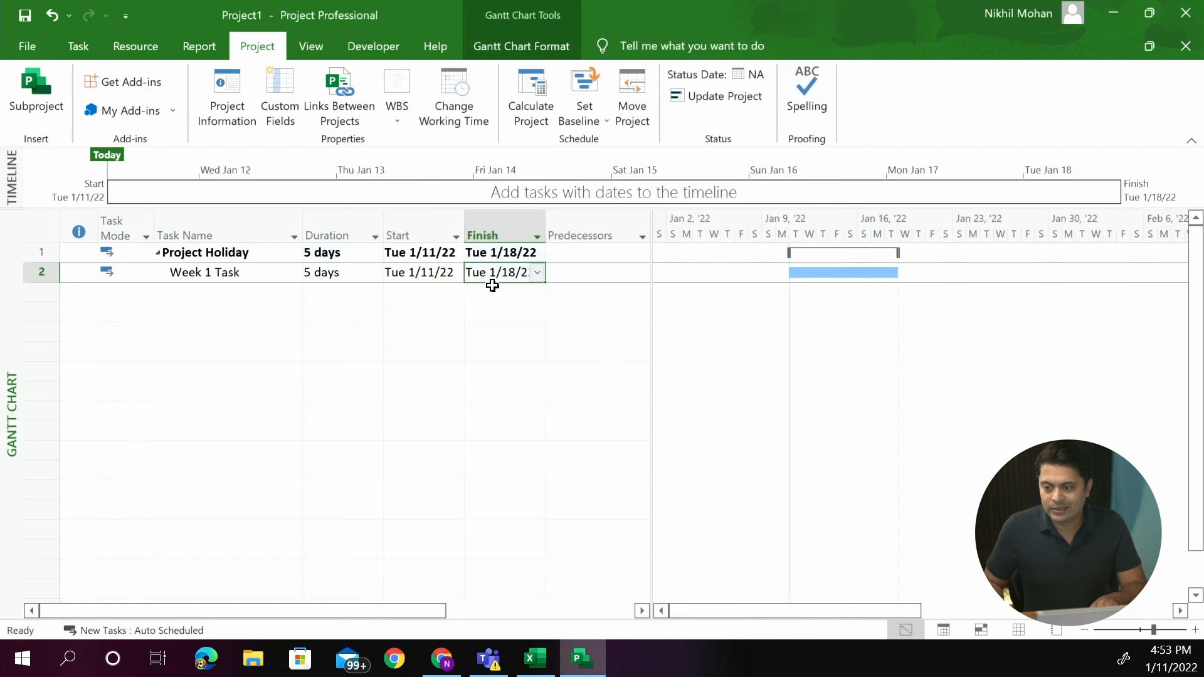
drag(546, 225, 569, 227)
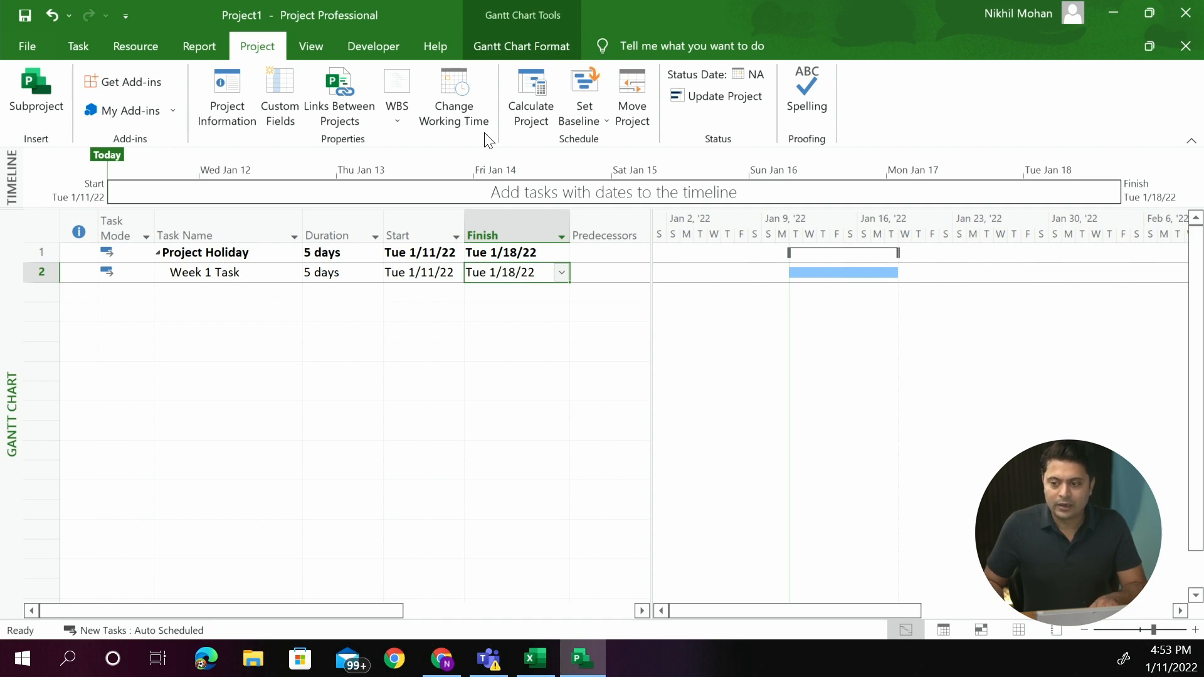
Add a Memorial Day exception on May 25, 2022 to the Standard project calendar
click(472, 102)
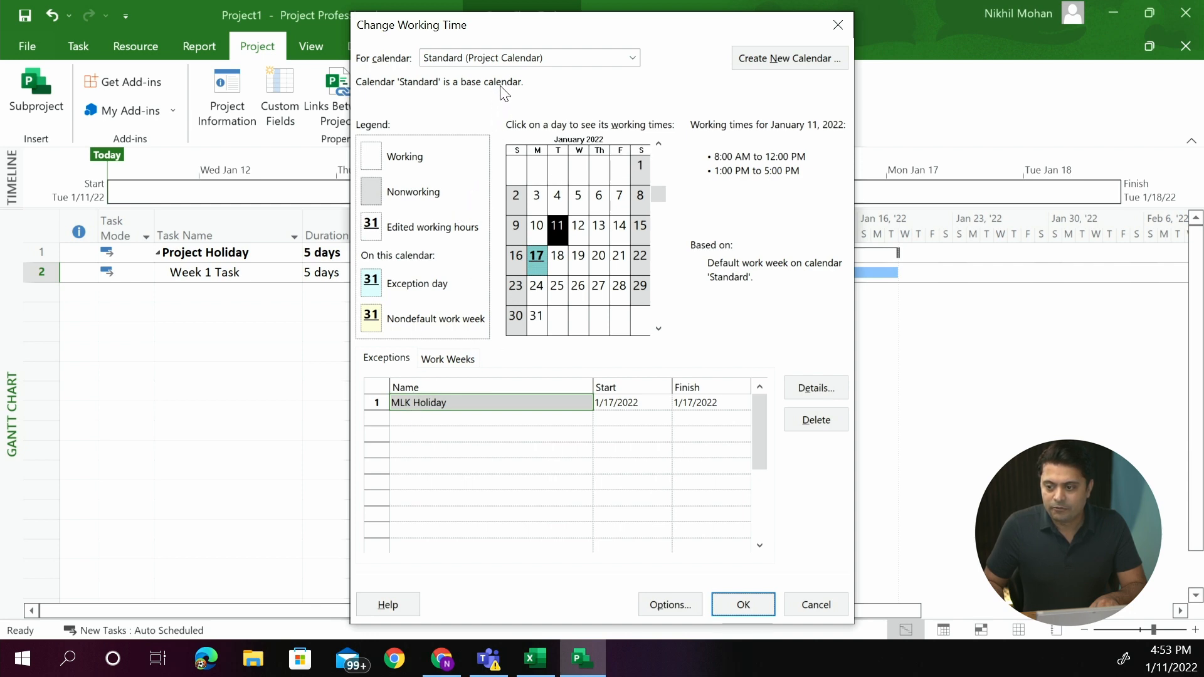
click(658, 328)
click(658, 328)
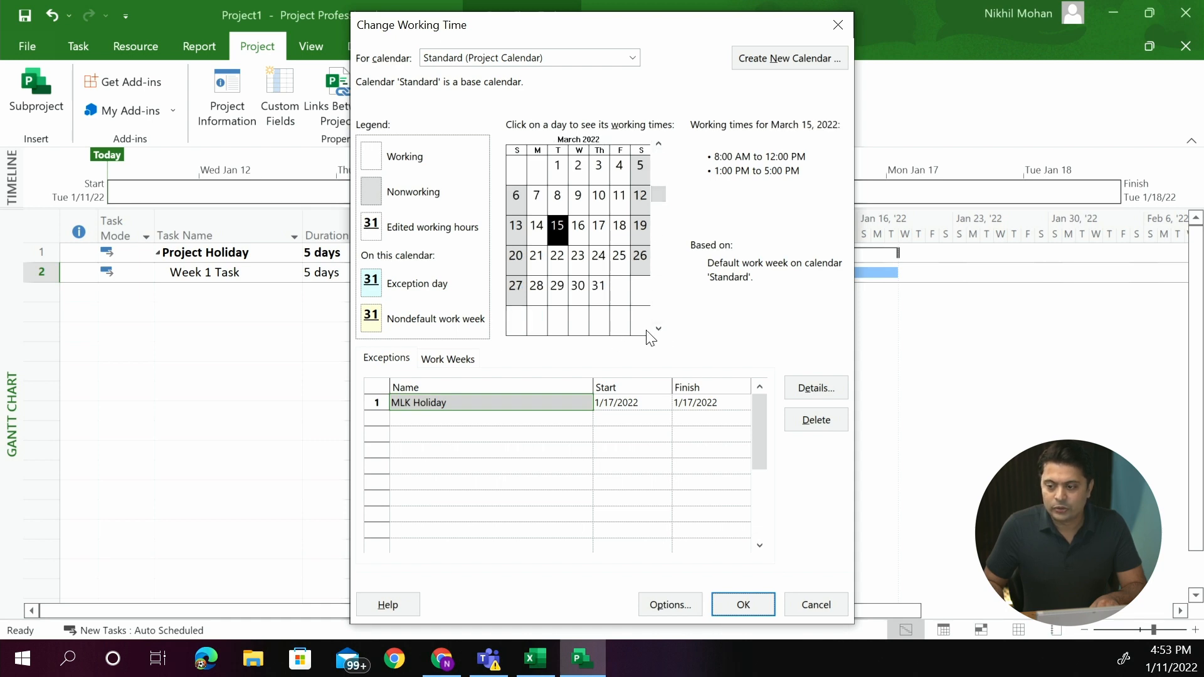
click(659, 329)
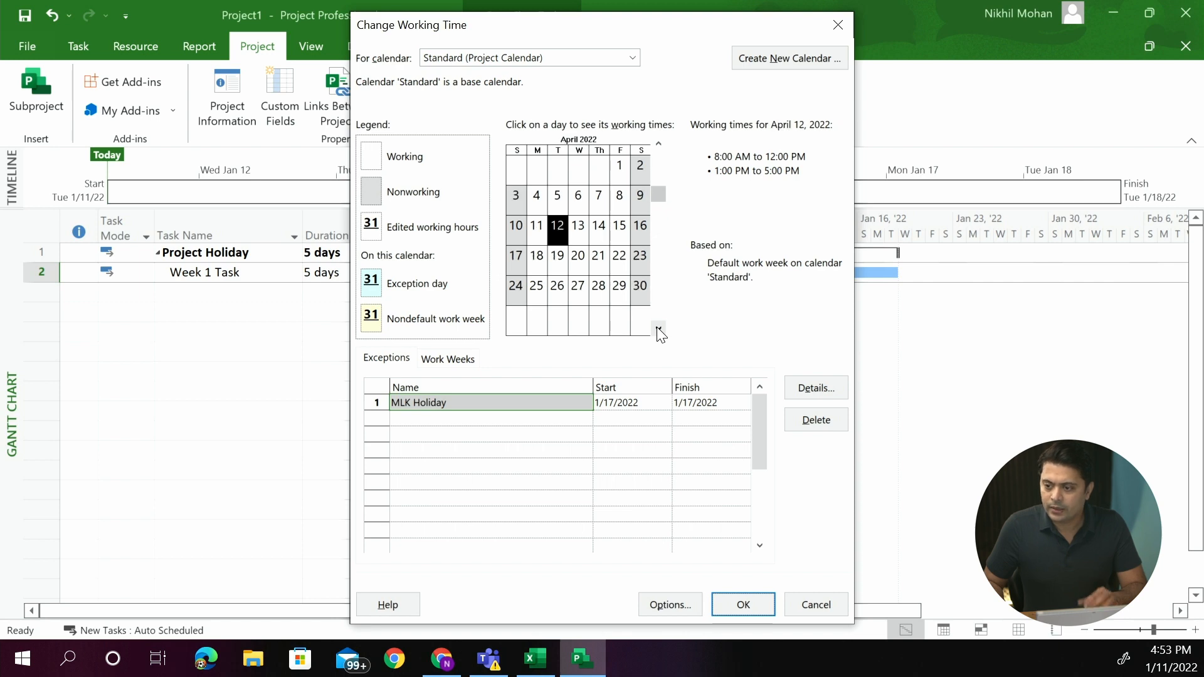
click(658, 329)
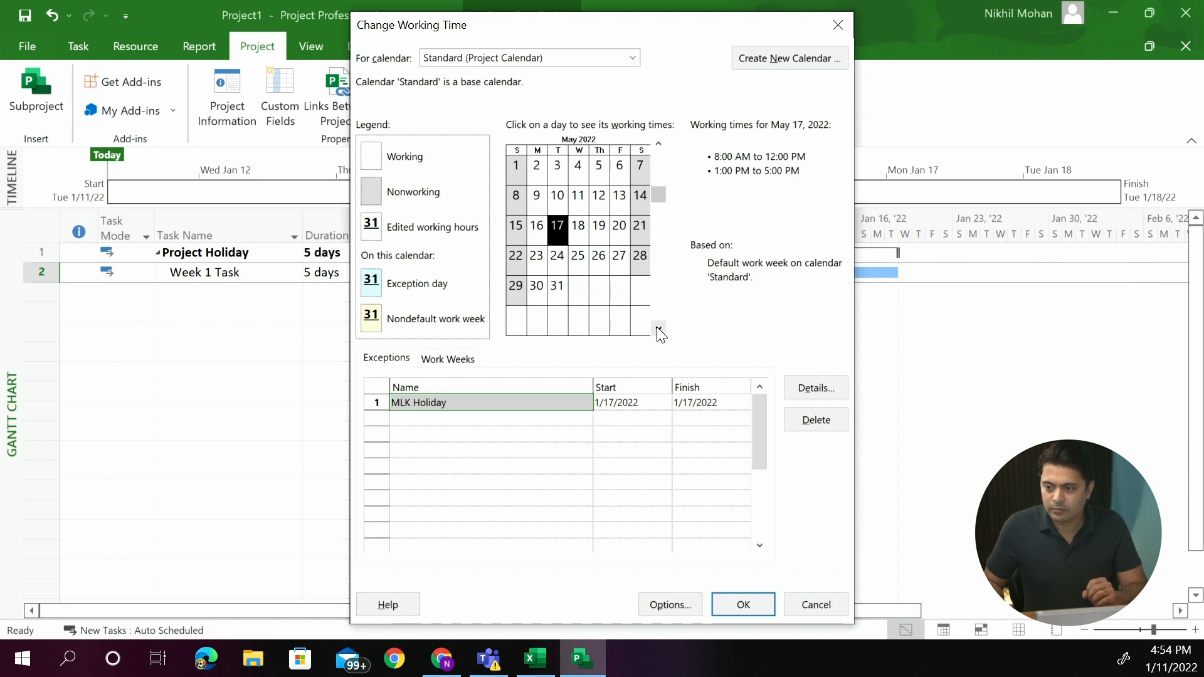
click(583, 262)
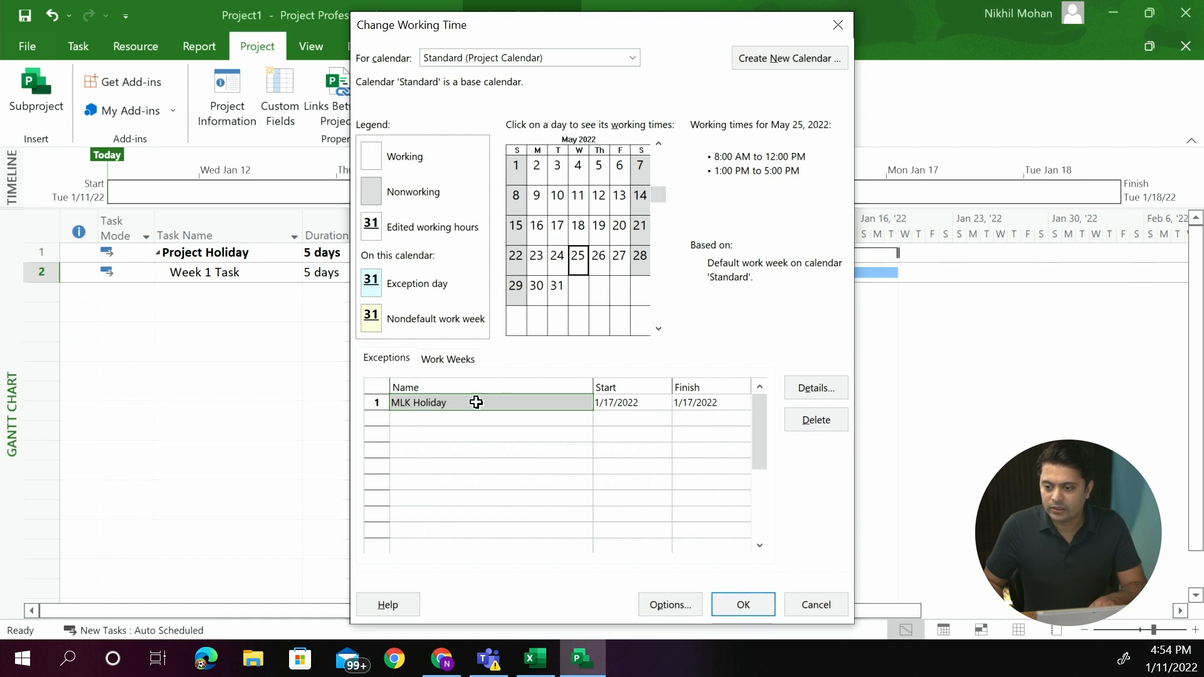
click(437, 418)
text(Mem)
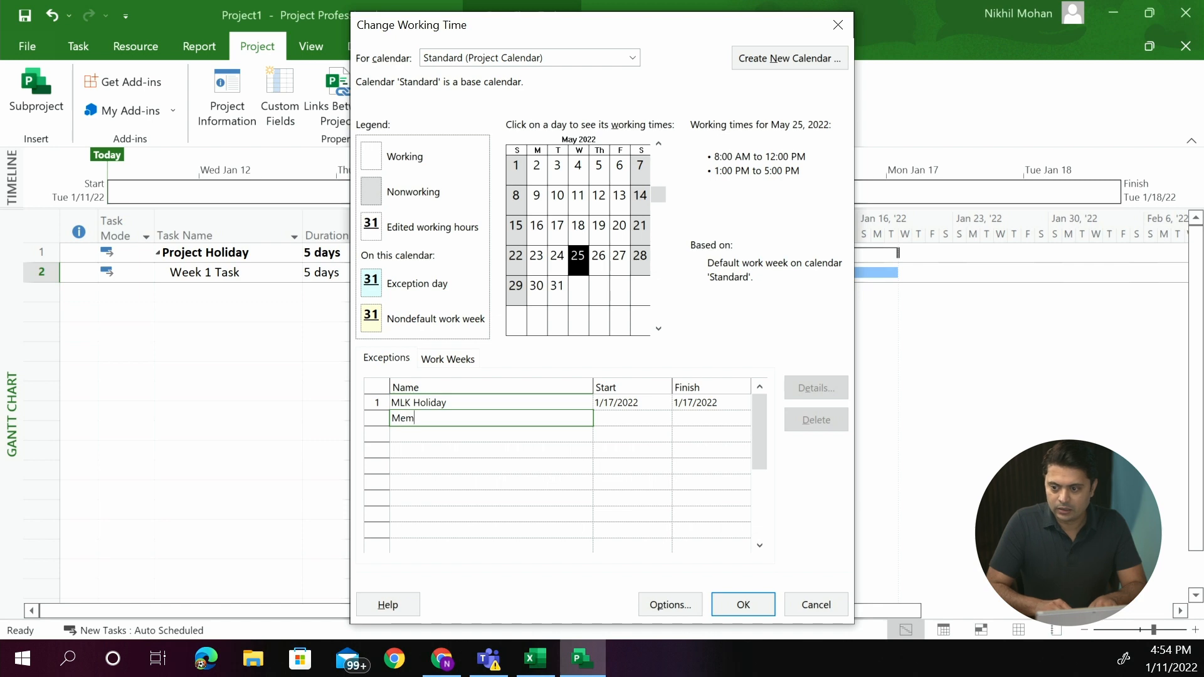
text(orial Day)
key(Return)
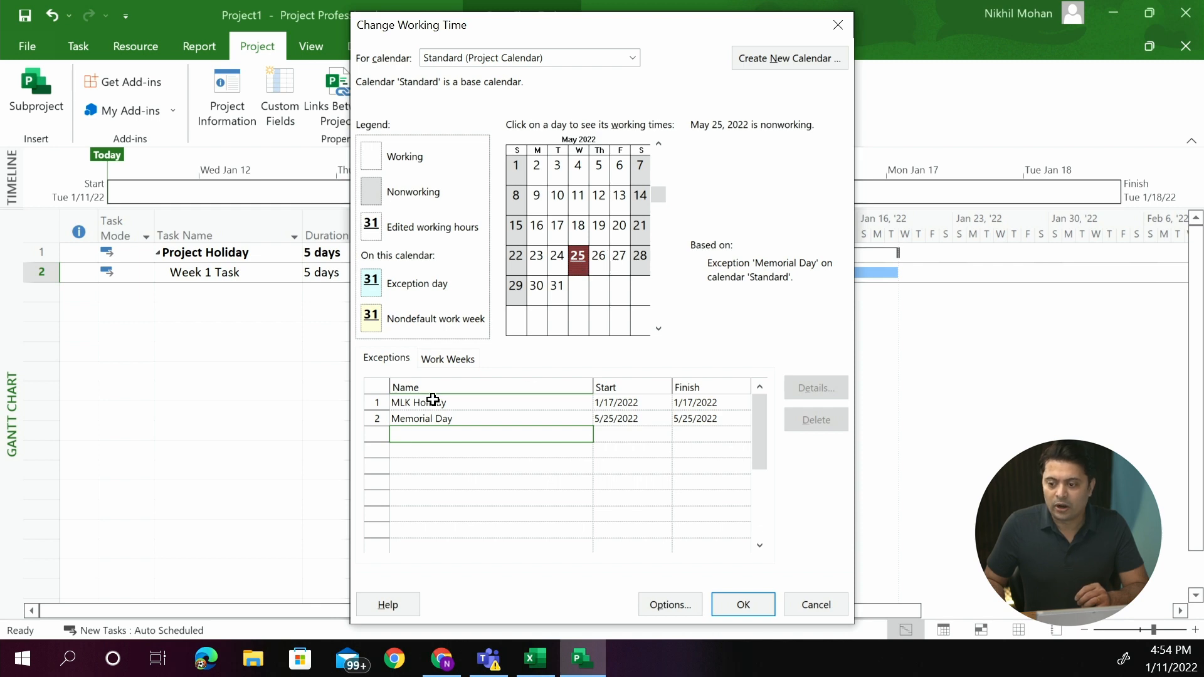
click(739, 605)
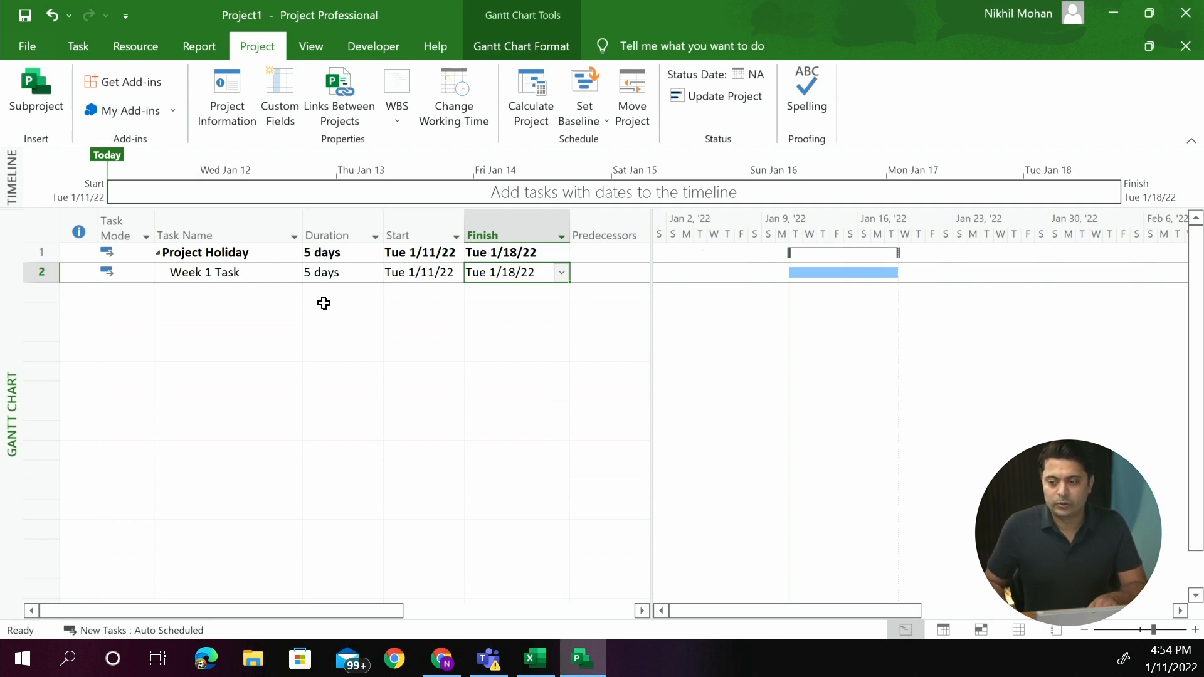
Add a subtask named Week 2 Task below Week 1 Task and set its duration to 2 days
click(190, 292)
text(Week)
text(2 )
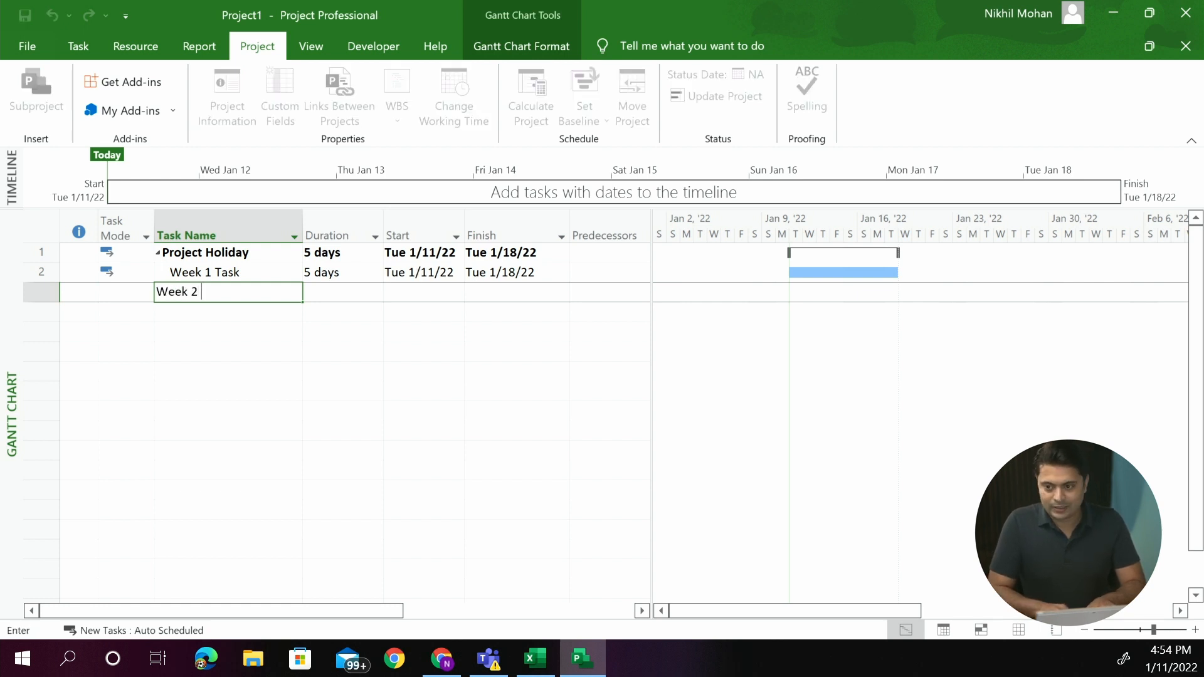
text(Task)
key(Return)
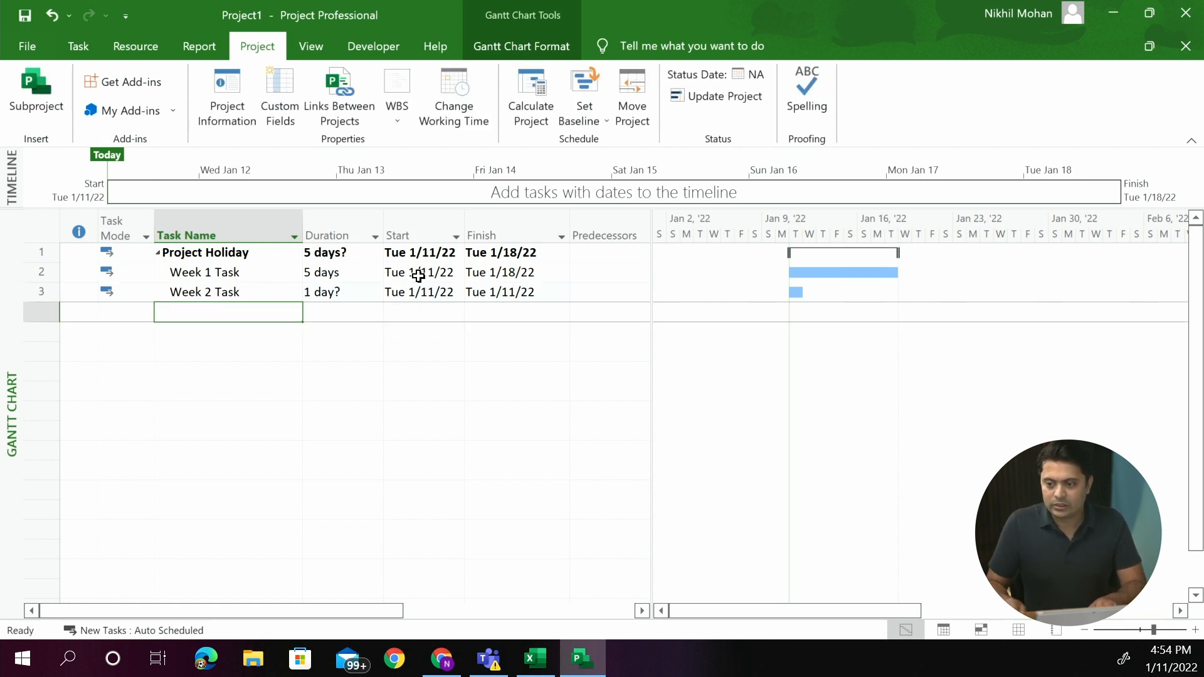
click(324, 295)
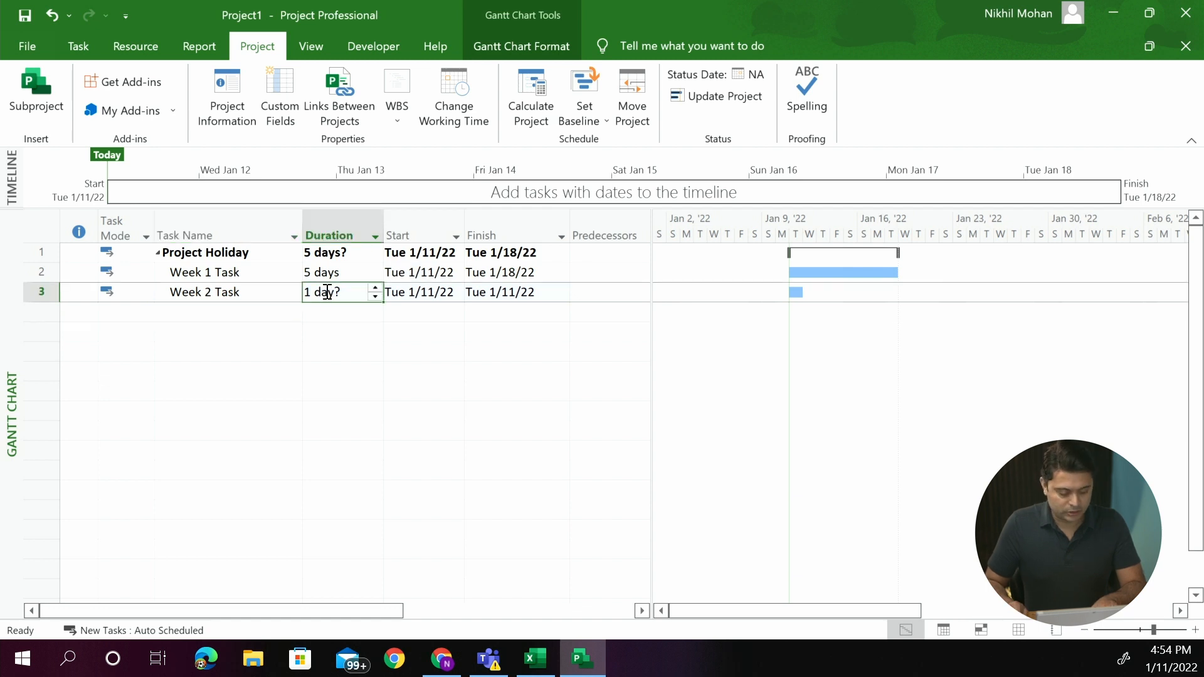
text(2)
key(Return)
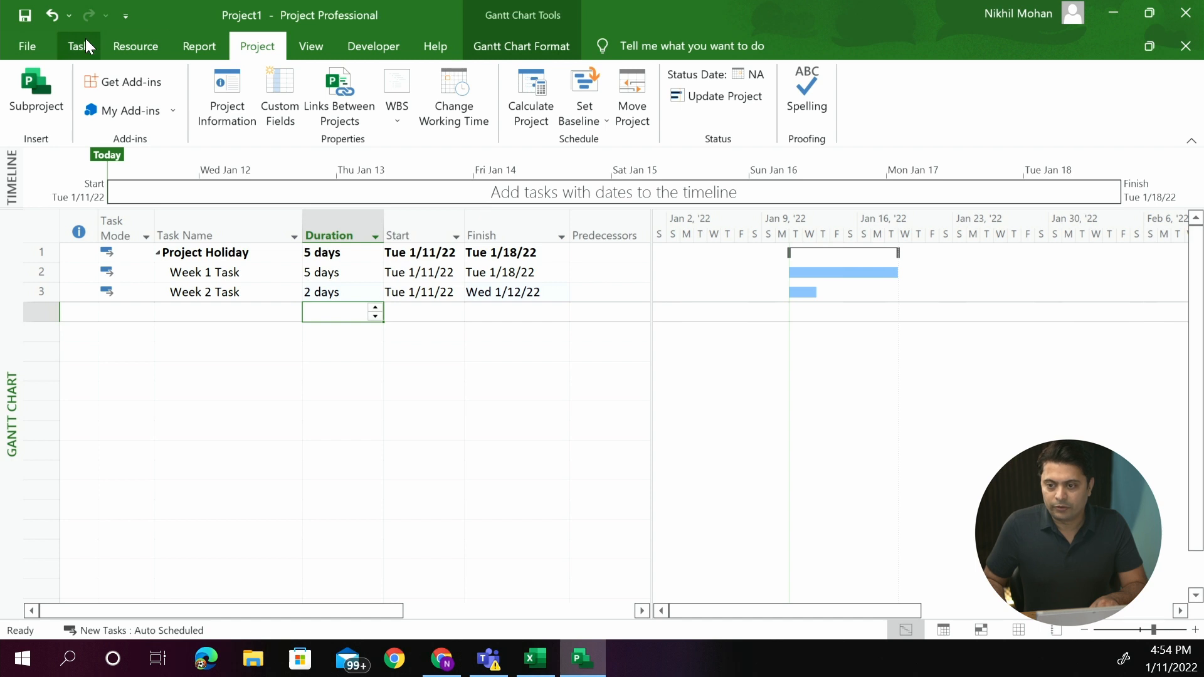
Look at the project's Resource Sheet view, then return to the Gantt Chart view
click(112, 46)
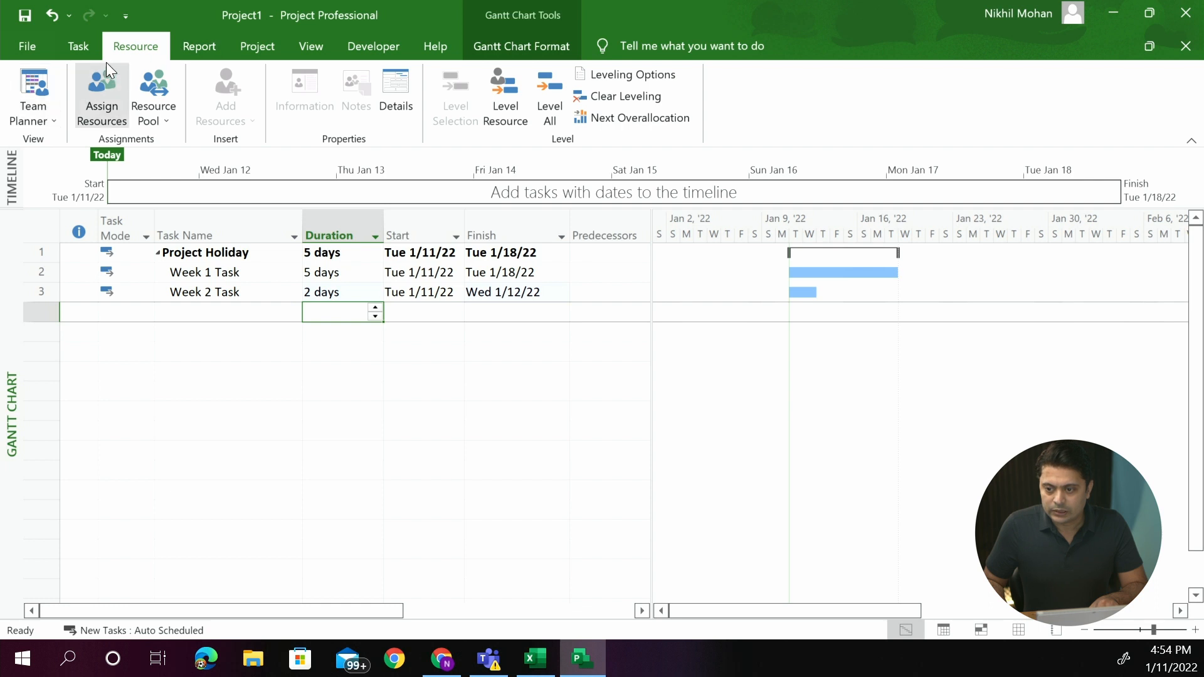
click(50, 118)
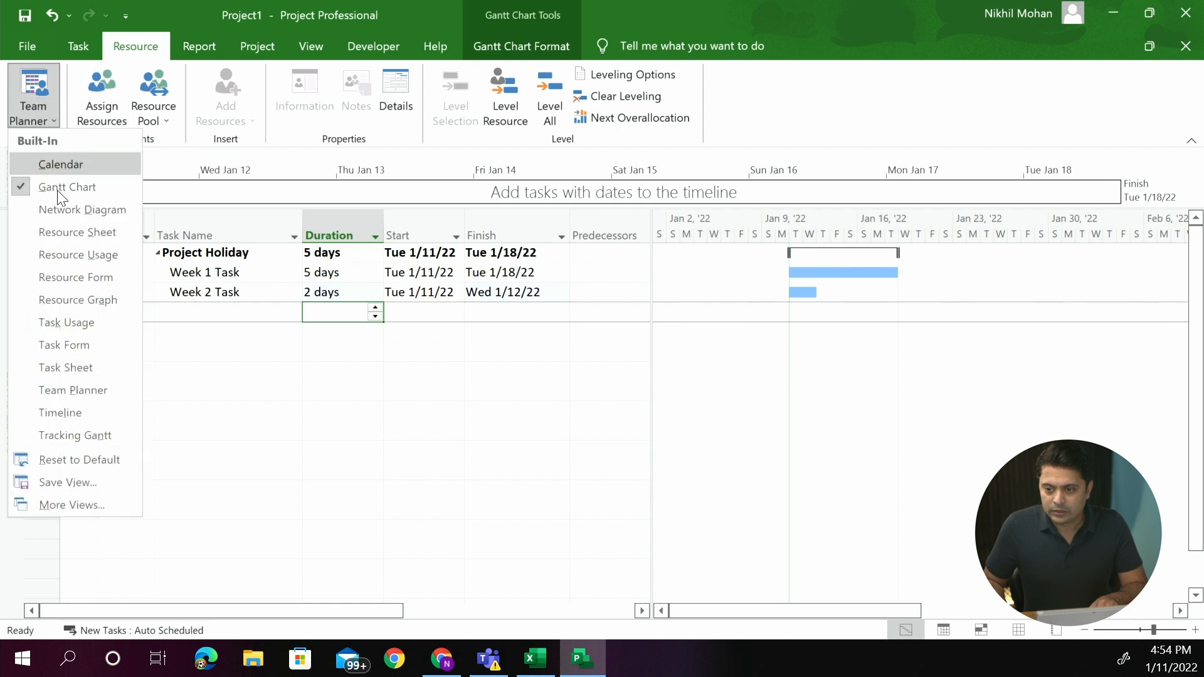
click(98, 238)
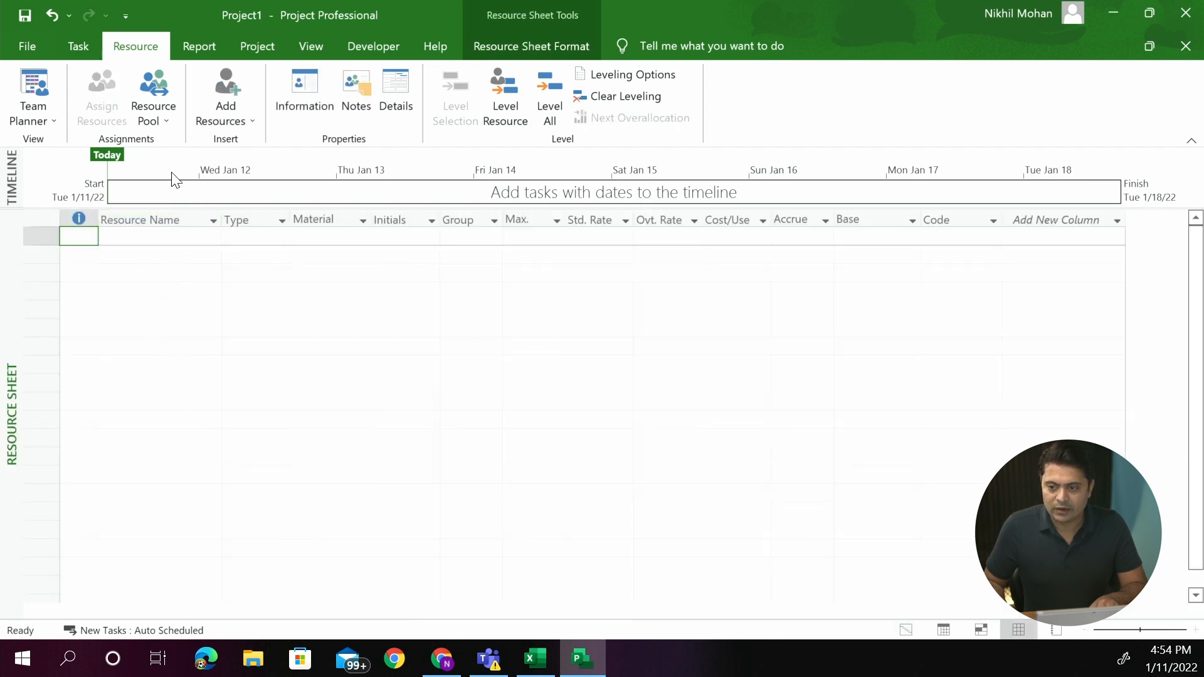
click(43, 122)
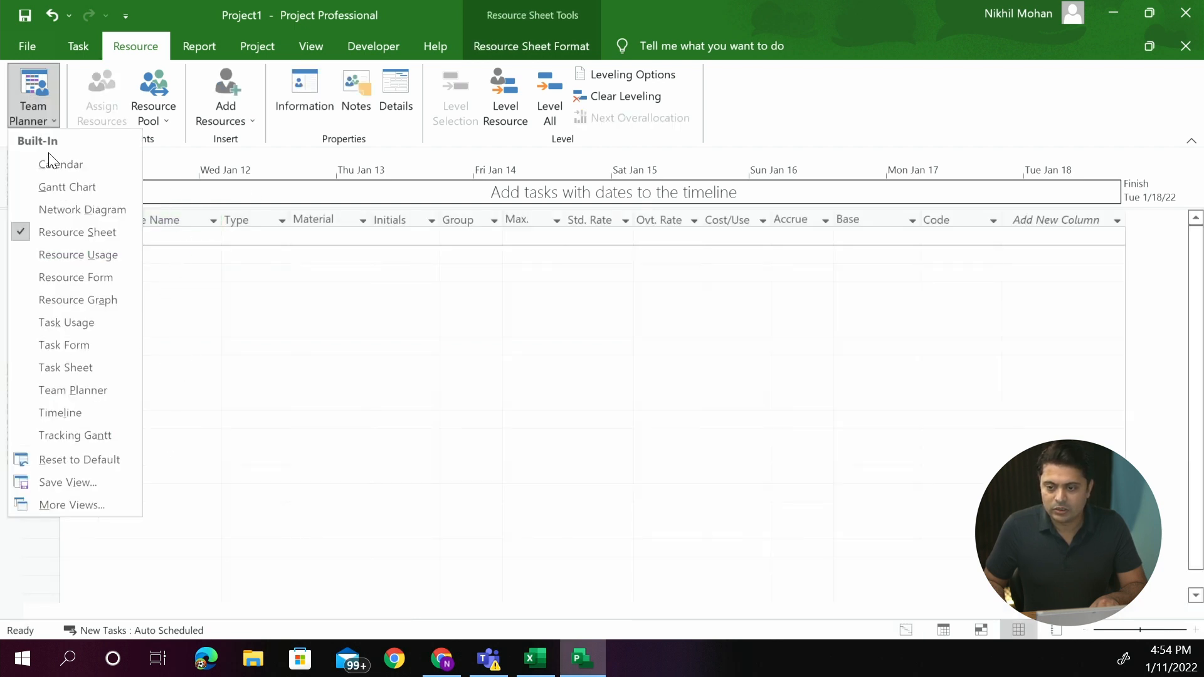
click(55, 188)
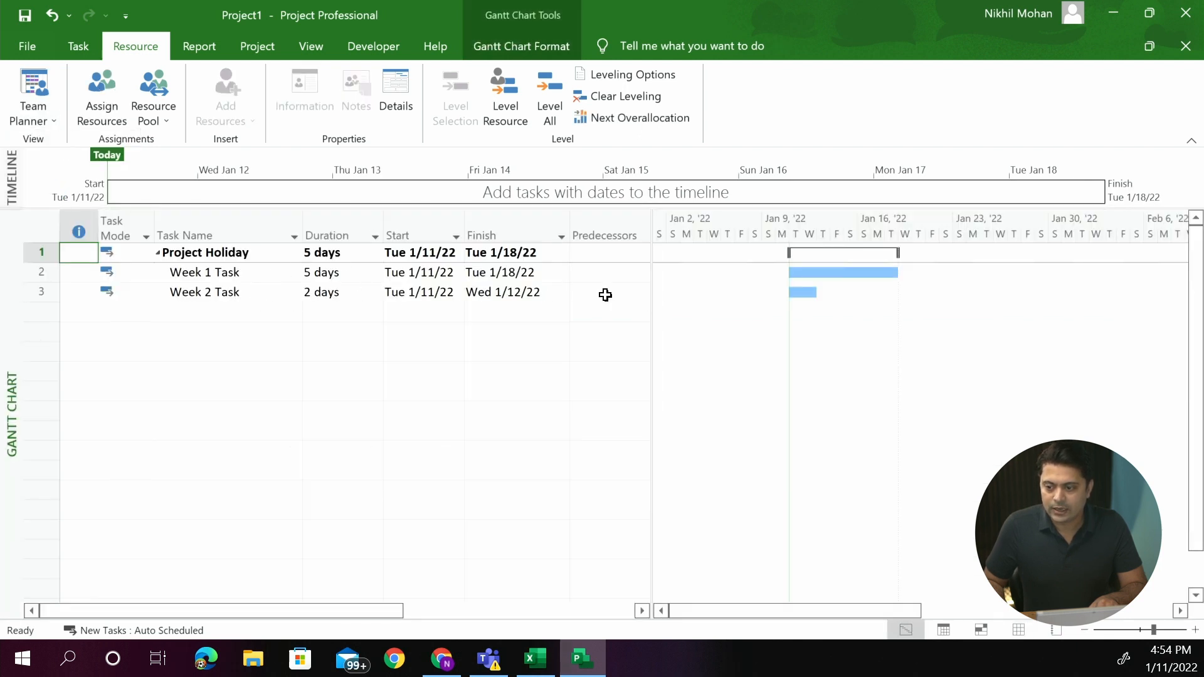
click(605, 294)
text(Nik)
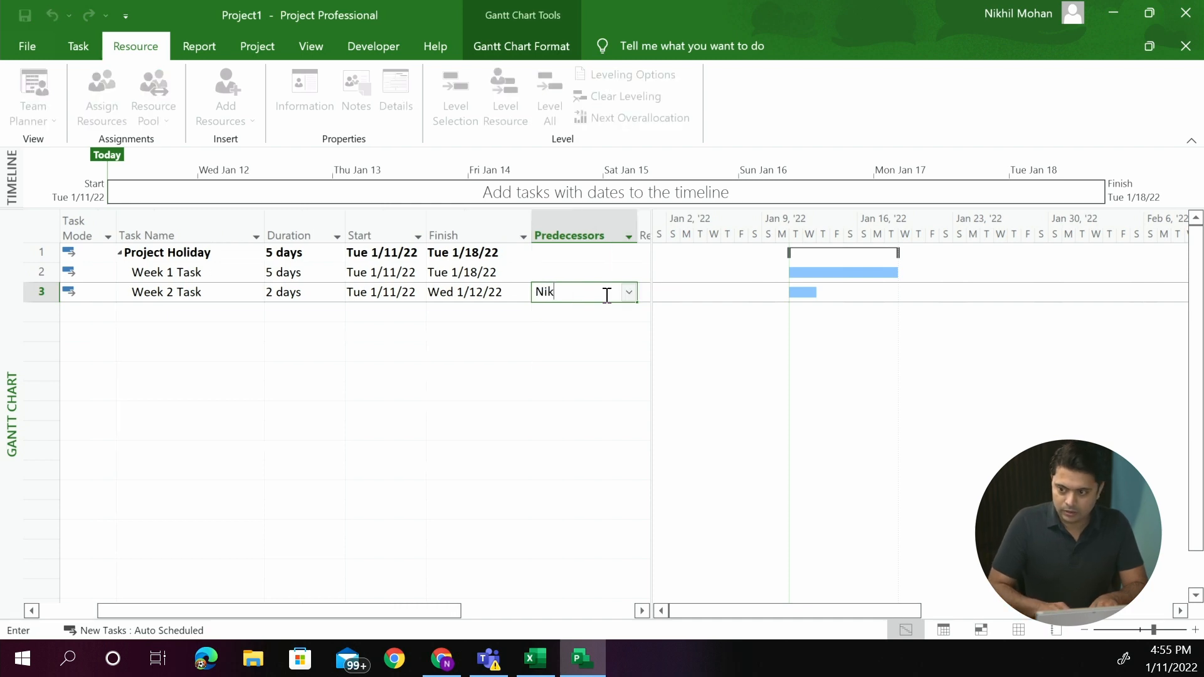
key(Return)
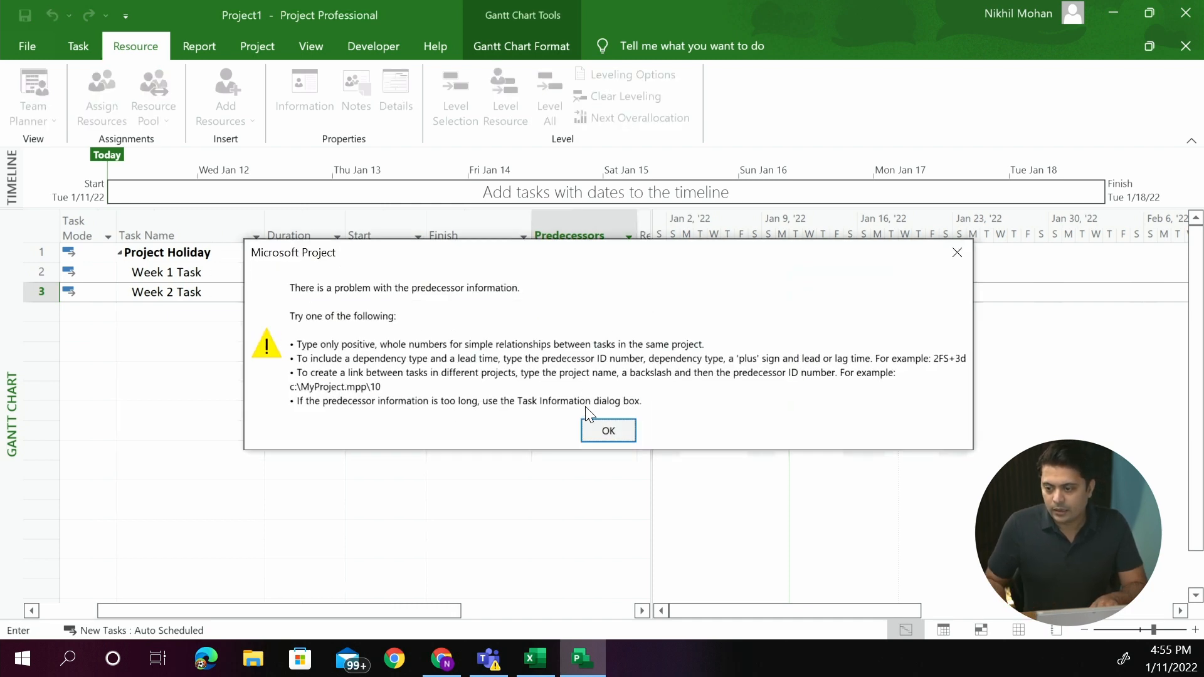
click(597, 431)
key(BackSpace)
Widen the task table to show the Resource Names column and assign a resource by first name to Week 2 Task
drag(651, 253, 808, 255)
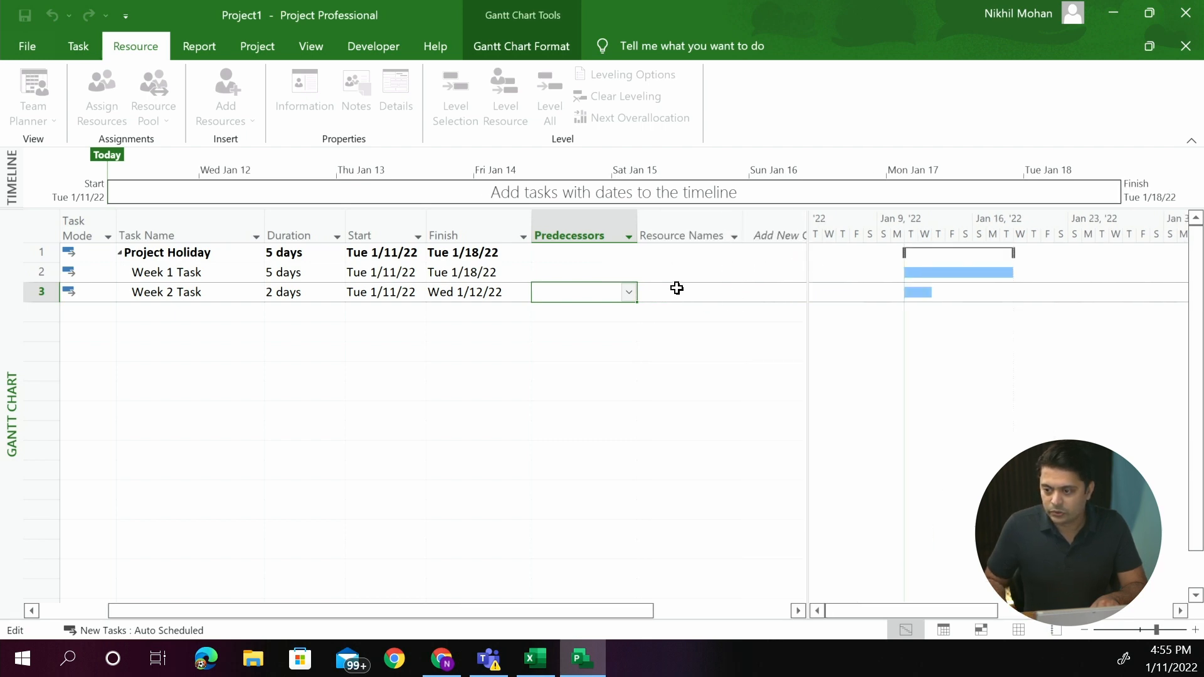
click(676, 288)
text(Nik)
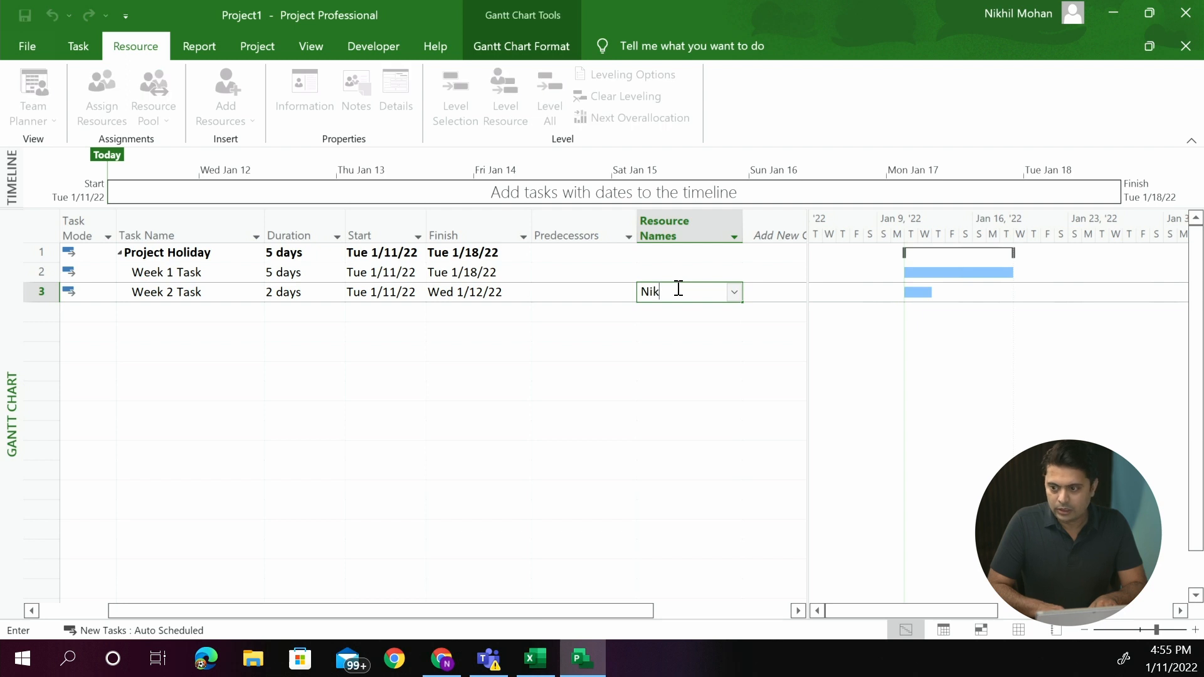
key(Return)
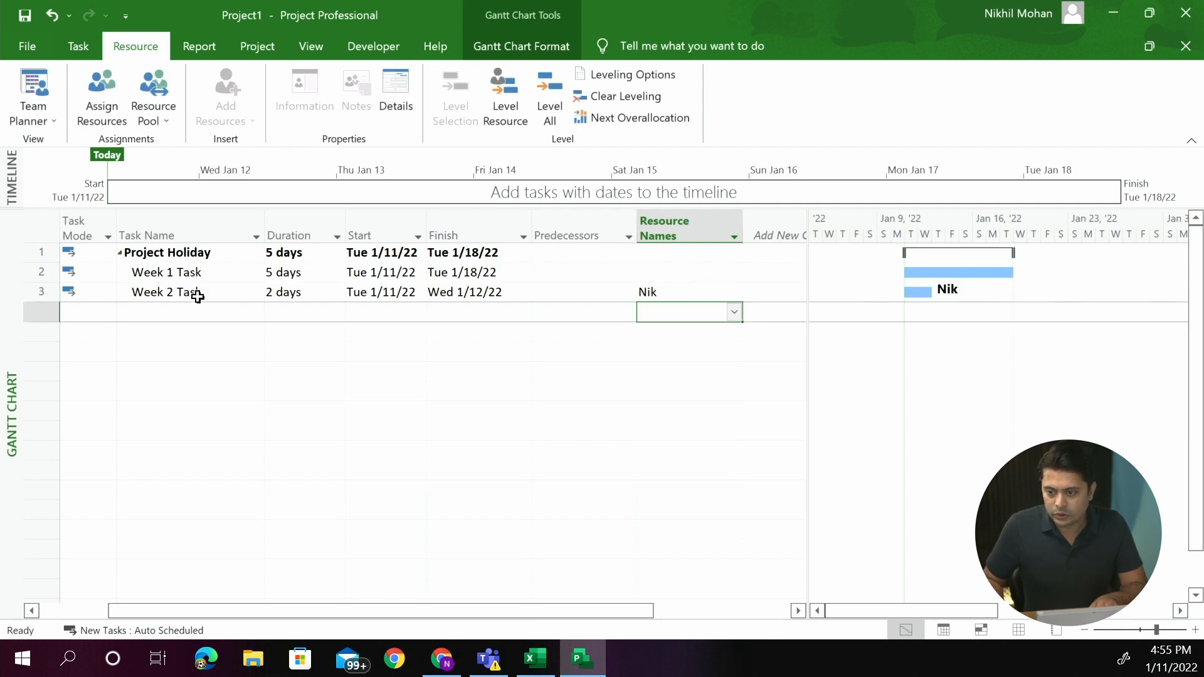
Make Week 1 Task (ID 2) the predecessor of Week 2 Task
click(554, 288)
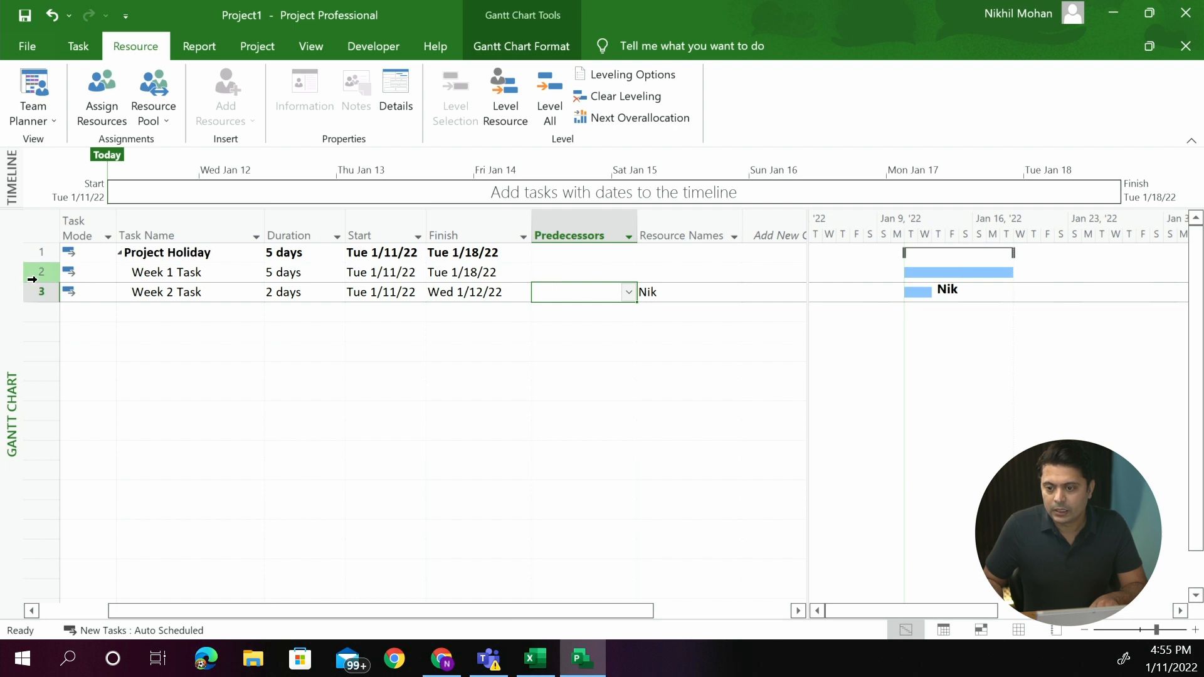
text(2)
key(Return)
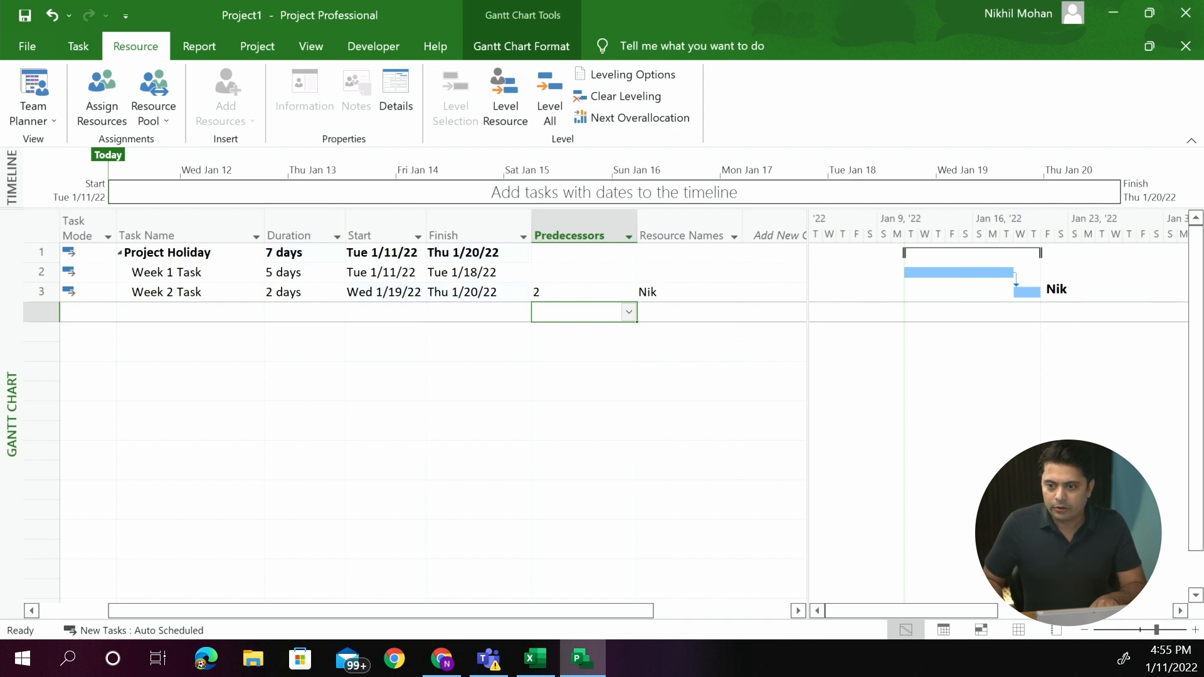
Check the assigned resource in the Resource Sheet, open its working-time calendar and inspect January 17, 2022
click(55, 119)
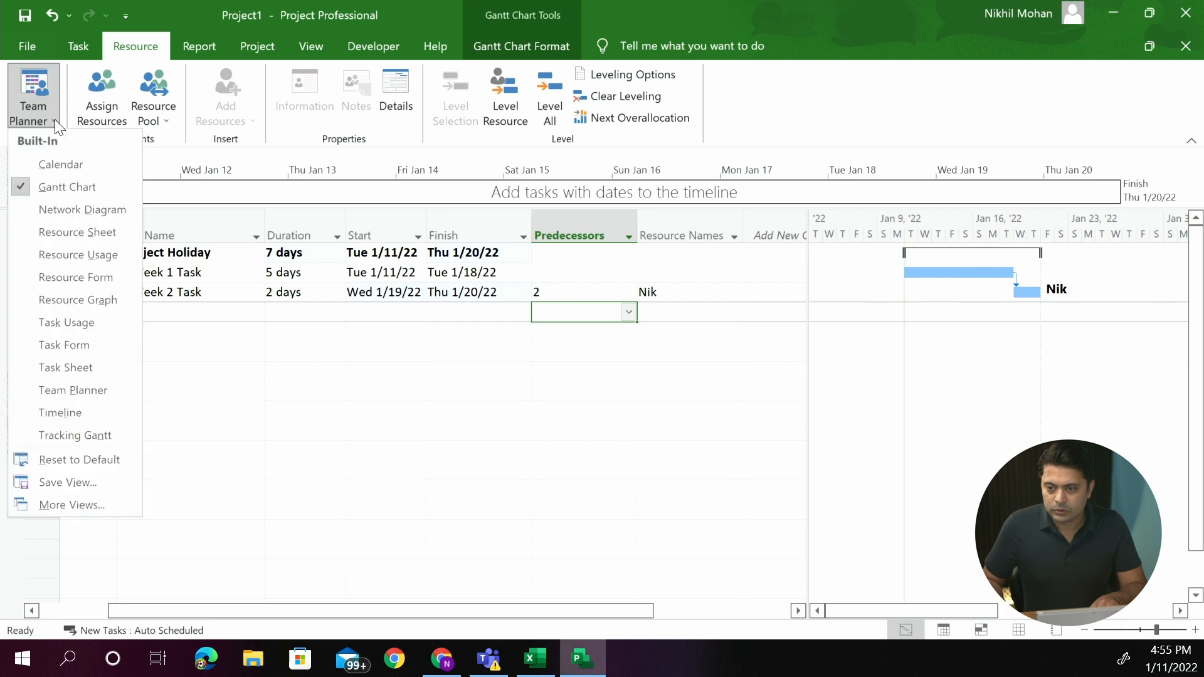
click(80, 235)
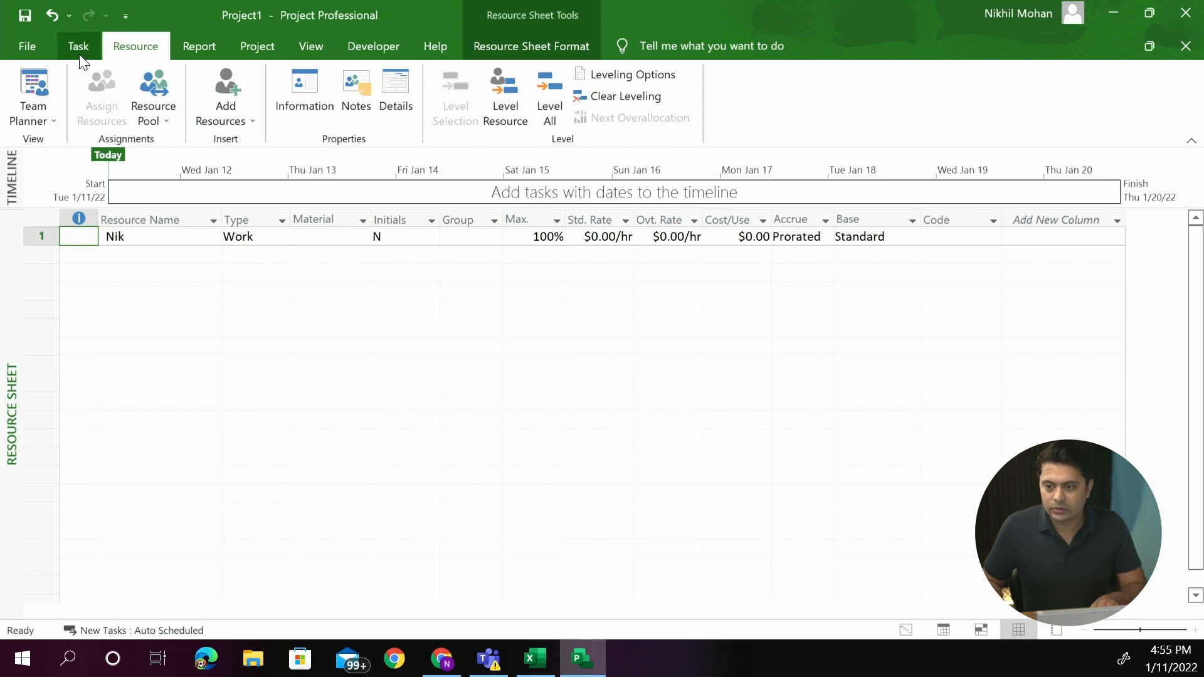
click(260, 45)
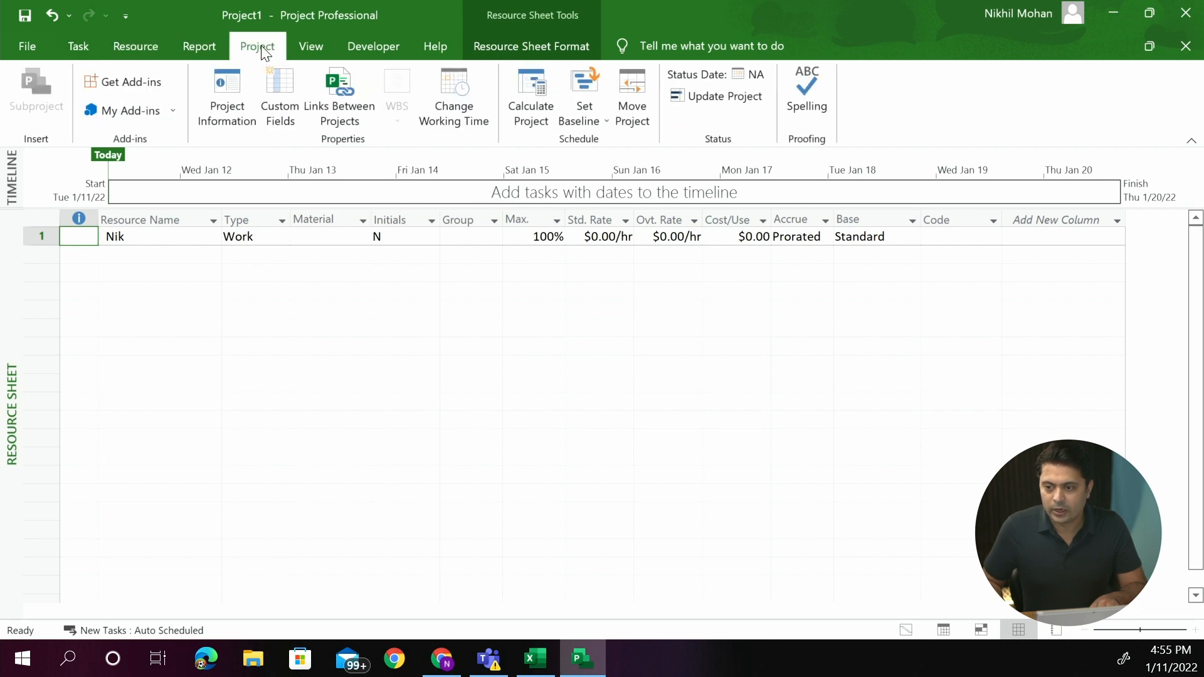
click(442, 79)
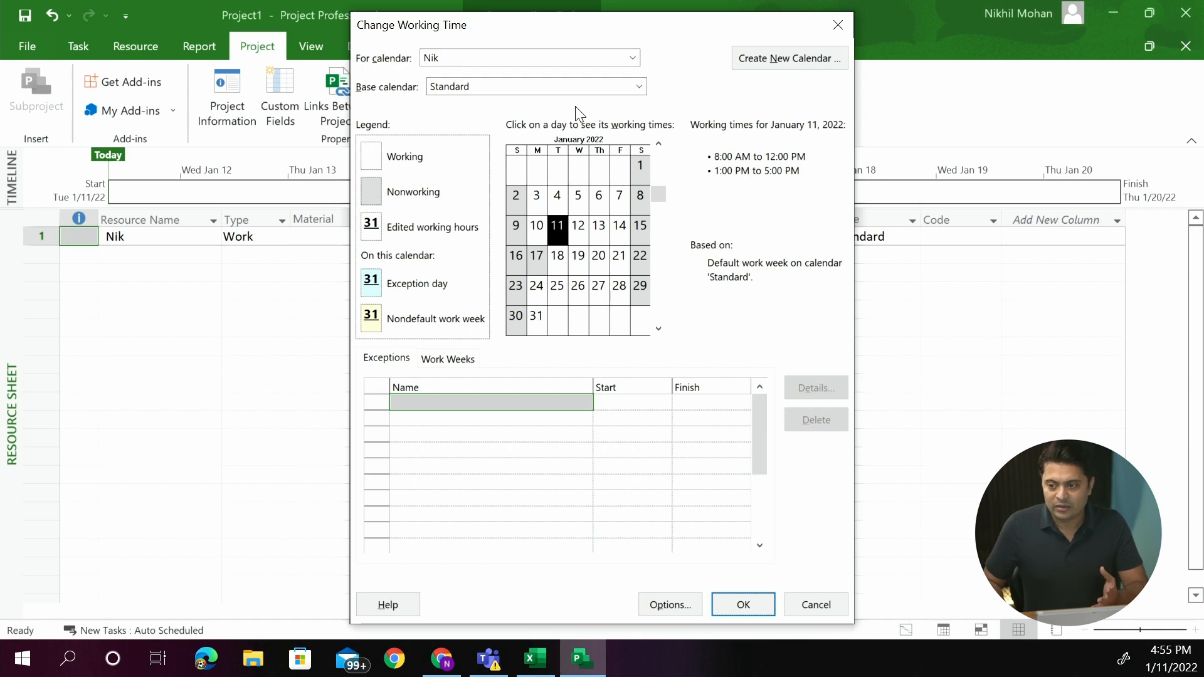
click(536, 256)
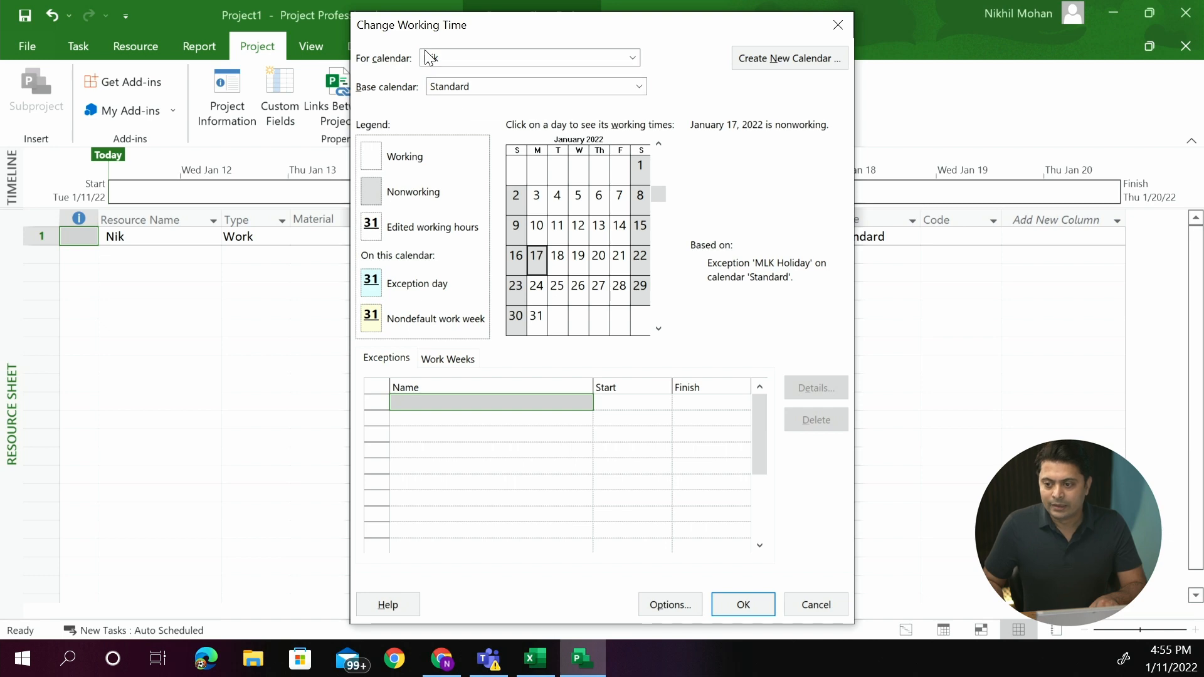
Add a PTO exception covering January 18 to 21, 2022 to the resource's calendar
click(557, 257)
click(584, 259)
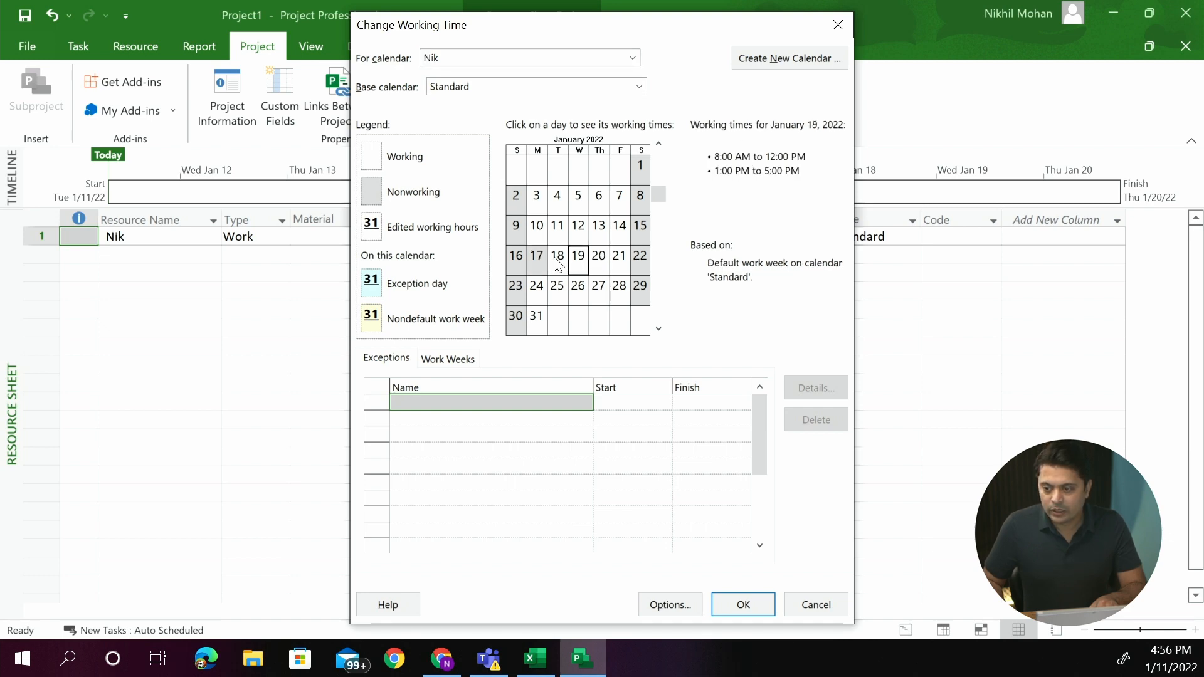
click(557, 258)
drag(602, 263, 619, 264)
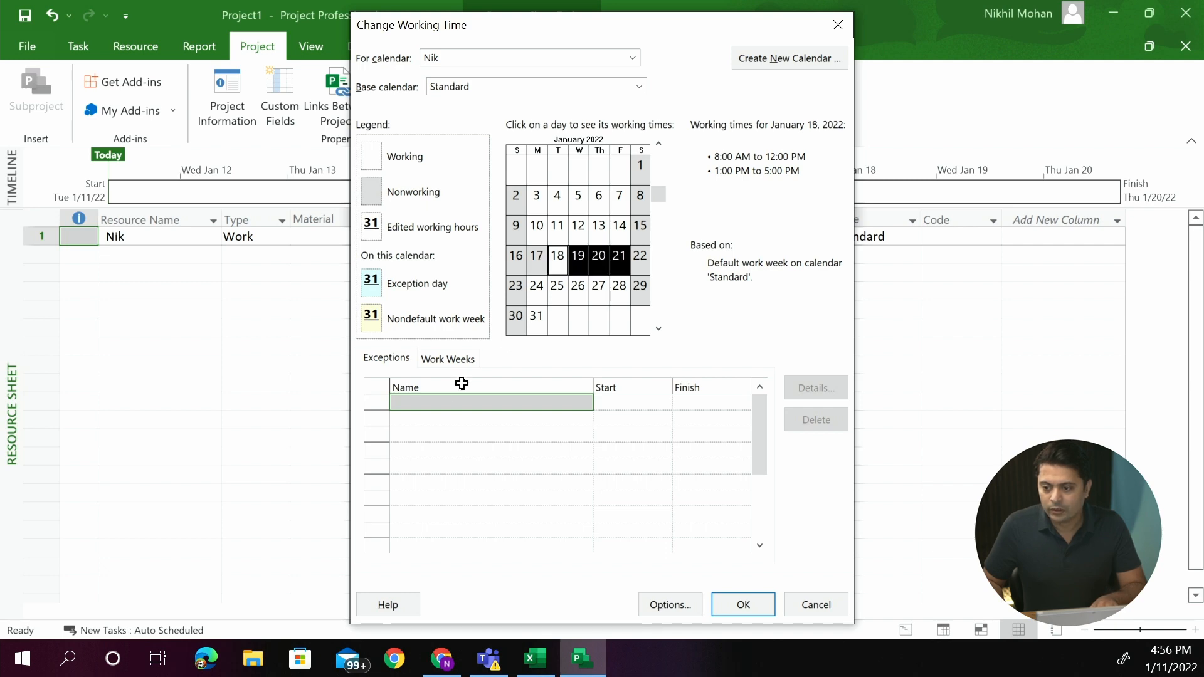
click(454, 401)
text(PTO)
key(Return)
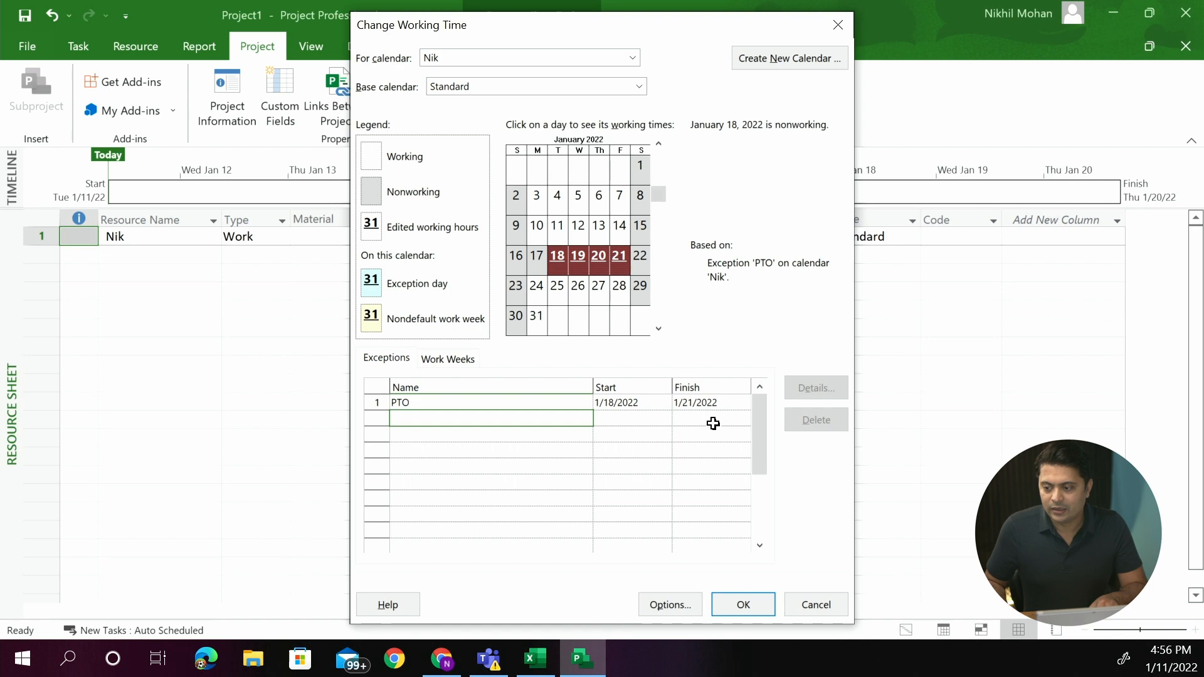
click(741, 606)
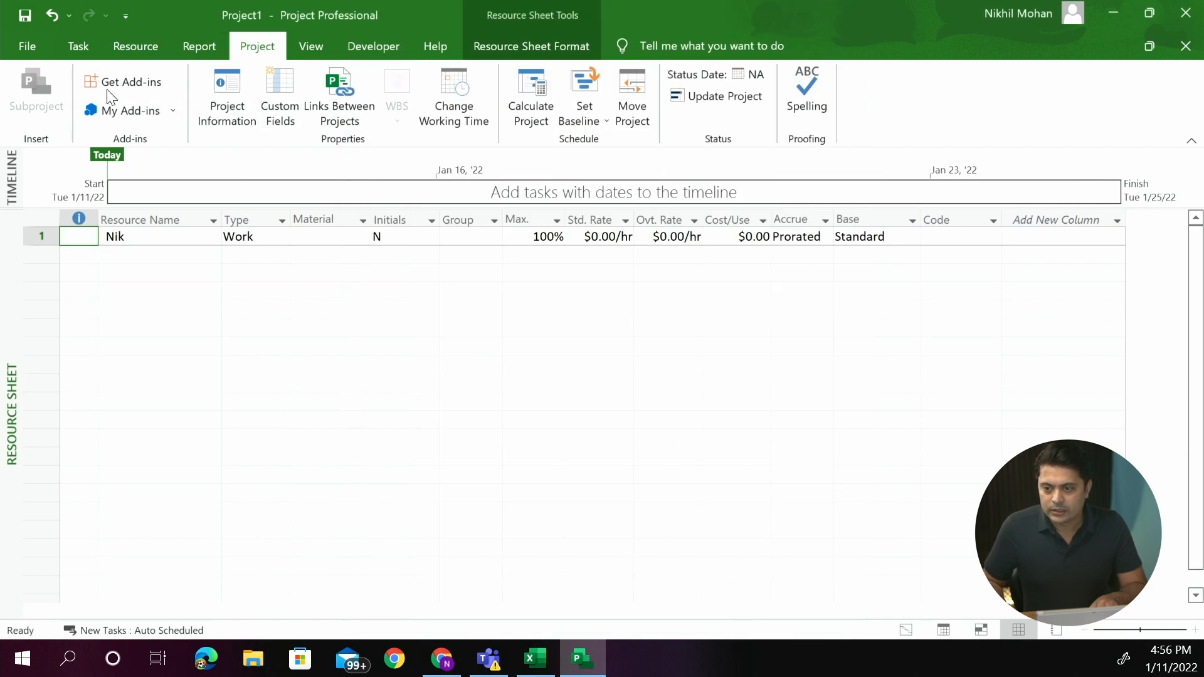
Switch back to the Gantt Chart view and check the start and finish dates of Week 2 Task
click(125, 45)
click(53, 121)
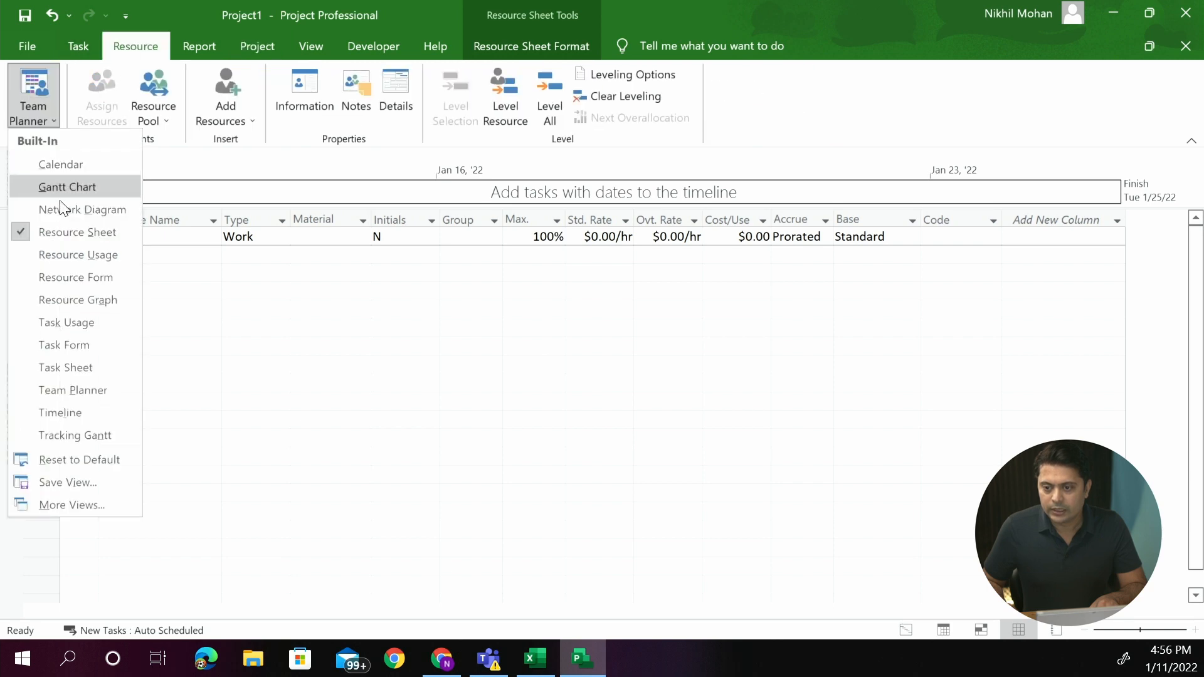
click(69, 186)
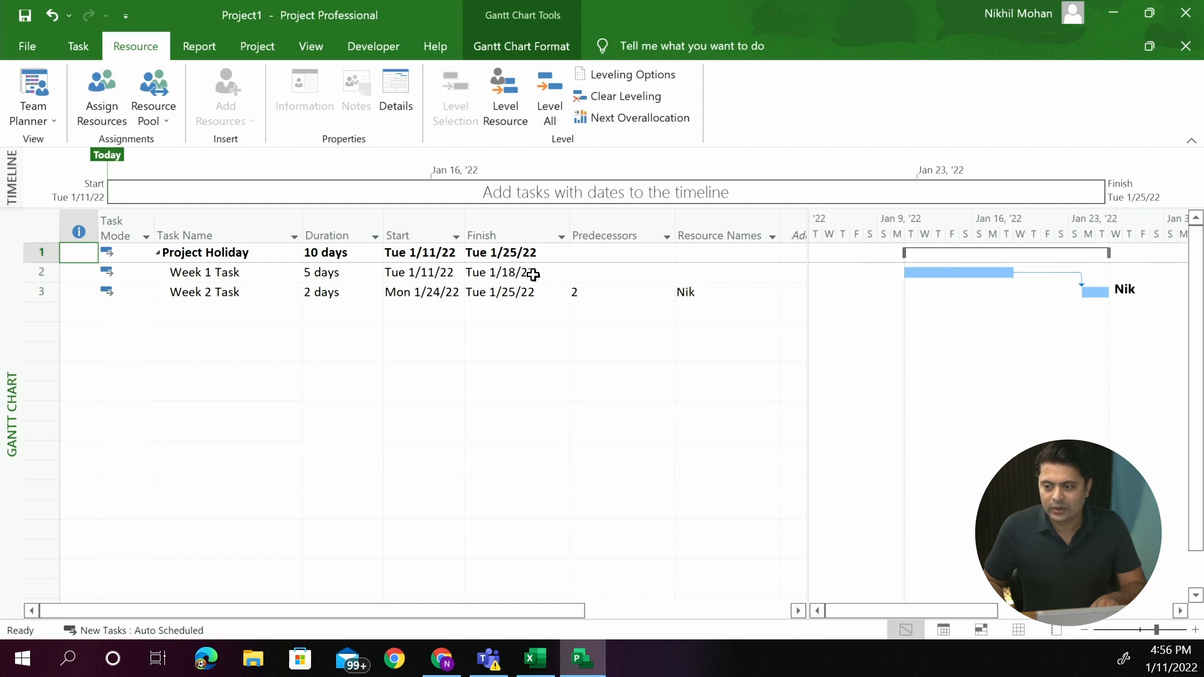
Add a task named Week 2 New resource below Week 2 Task with a duration of 2 days
click(448, 295)
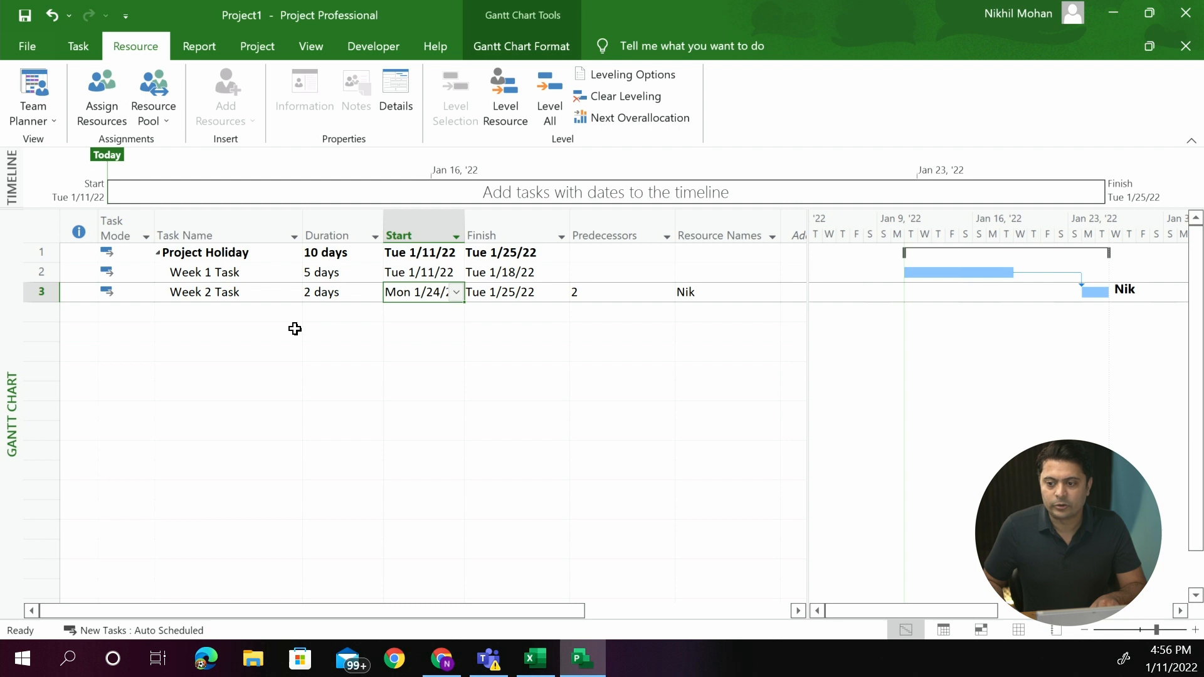
click(697, 294)
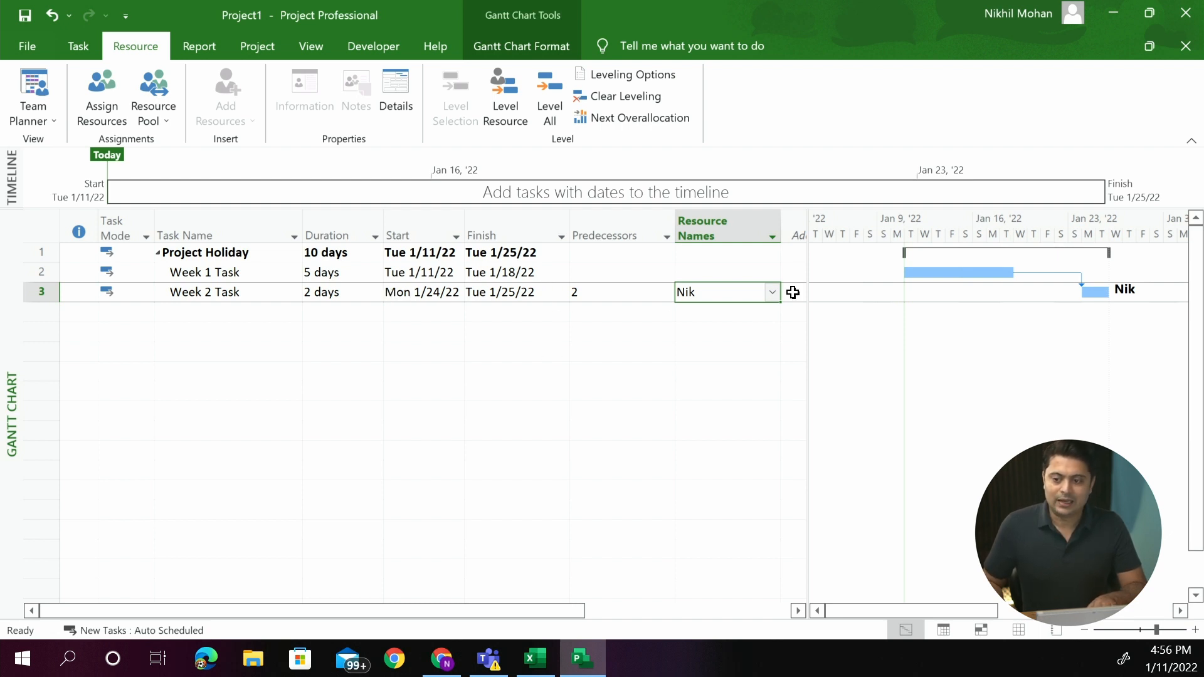
click(247, 314)
text(We)
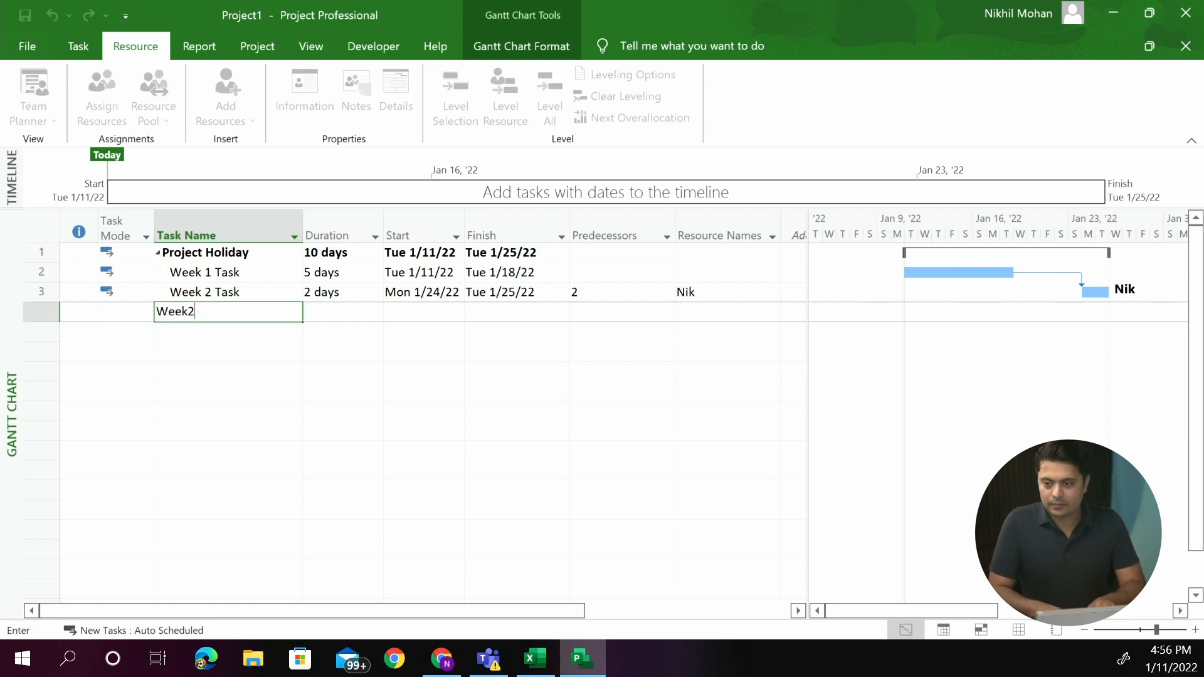
text(ek 2 New resource)
click(365, 313)
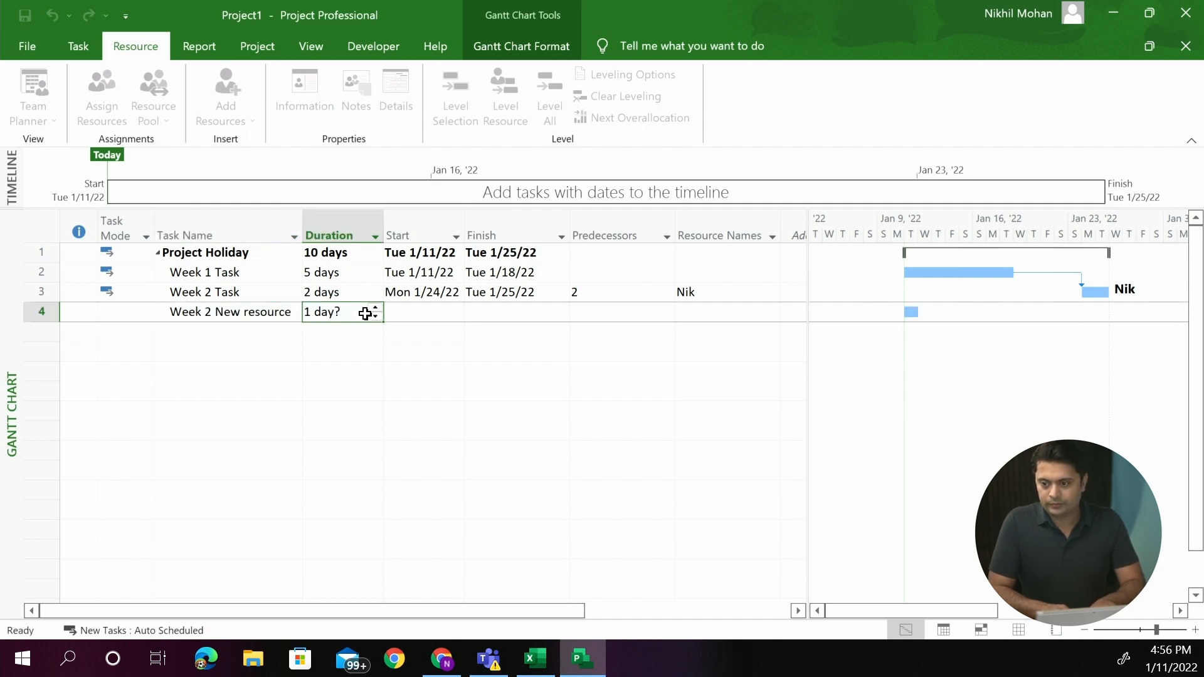
text(2)
key(Tab)
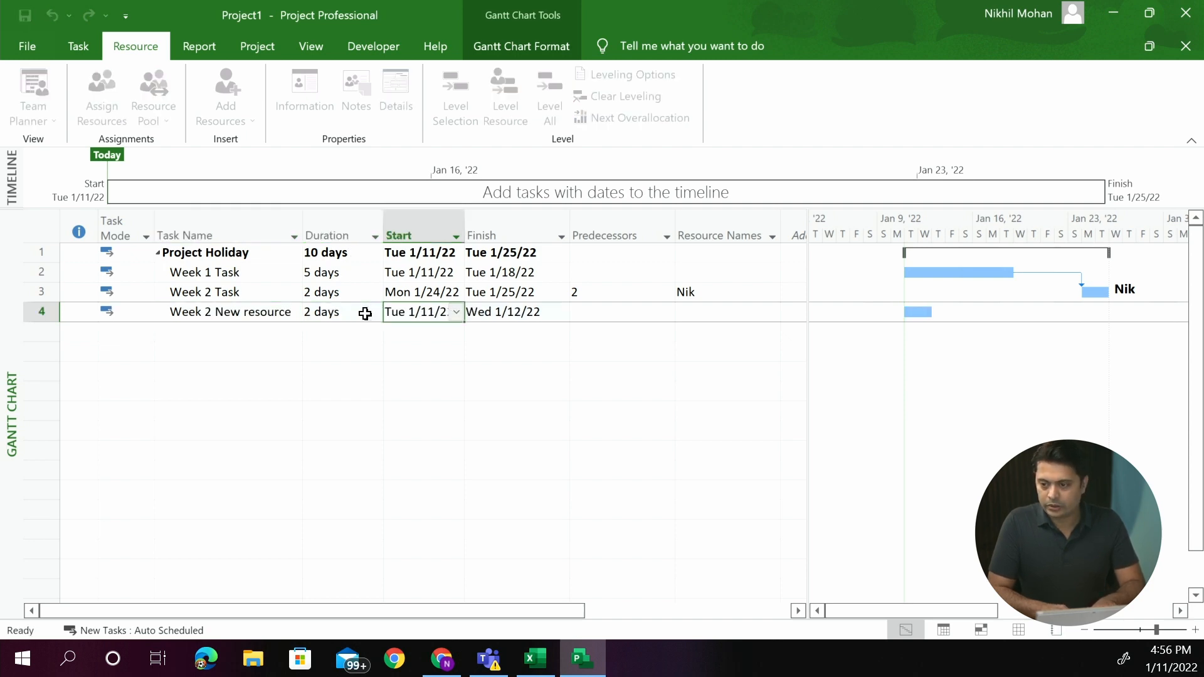
Make Week 1 Task (ID 2) the predecessor of Week 2 New resource and assign a second person as its resource
key(Tab)
key(Tab)
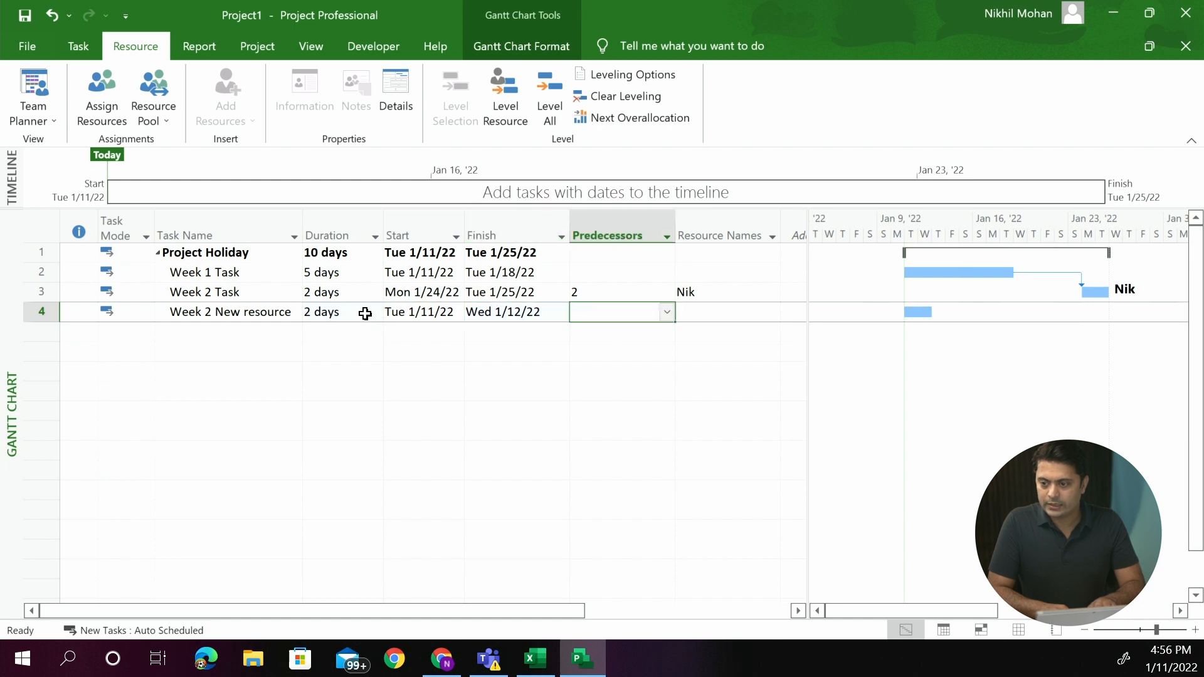
text(2)
key(Return)
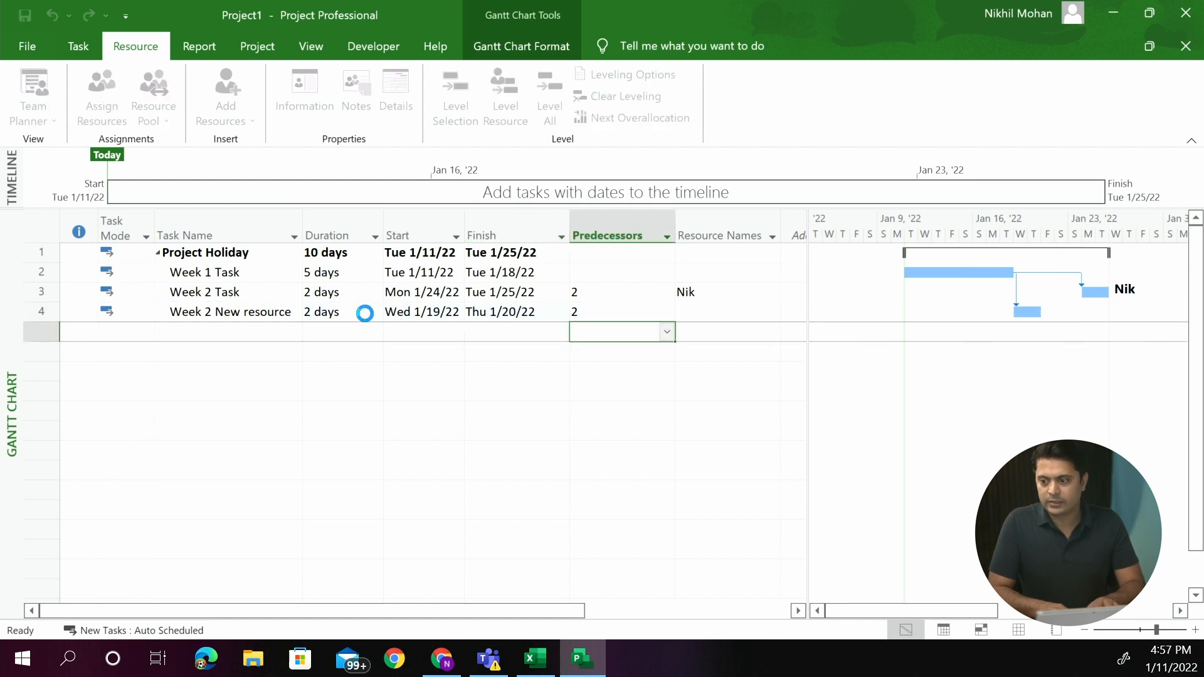
click(726, 313)
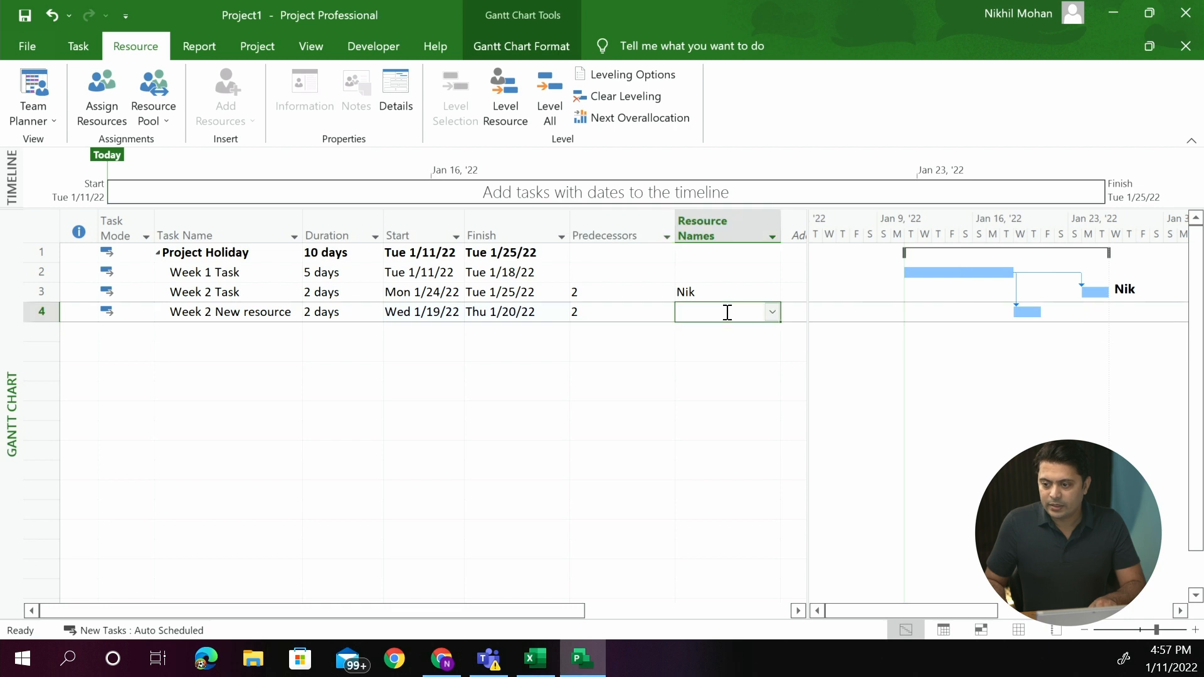
text(Sam)
key(Return)
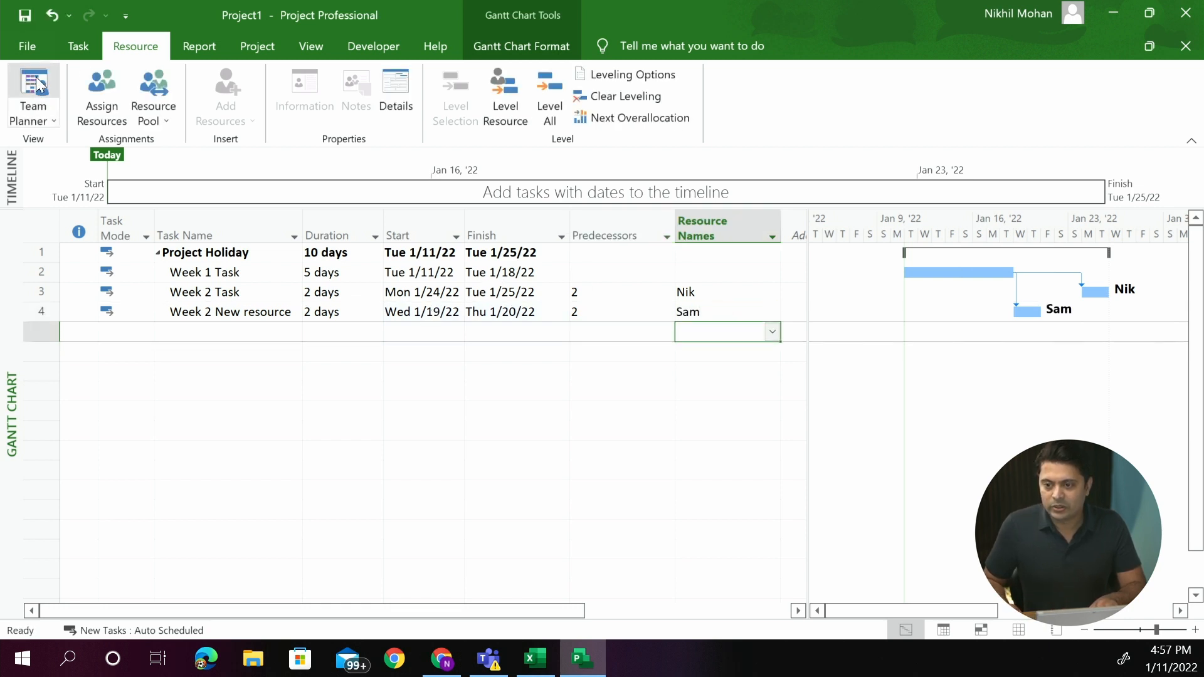
Inspect the second resource's working-time calendar for January 2022 and its exceptions list, and close it without edits
click(196, 305)
click(252, 45)
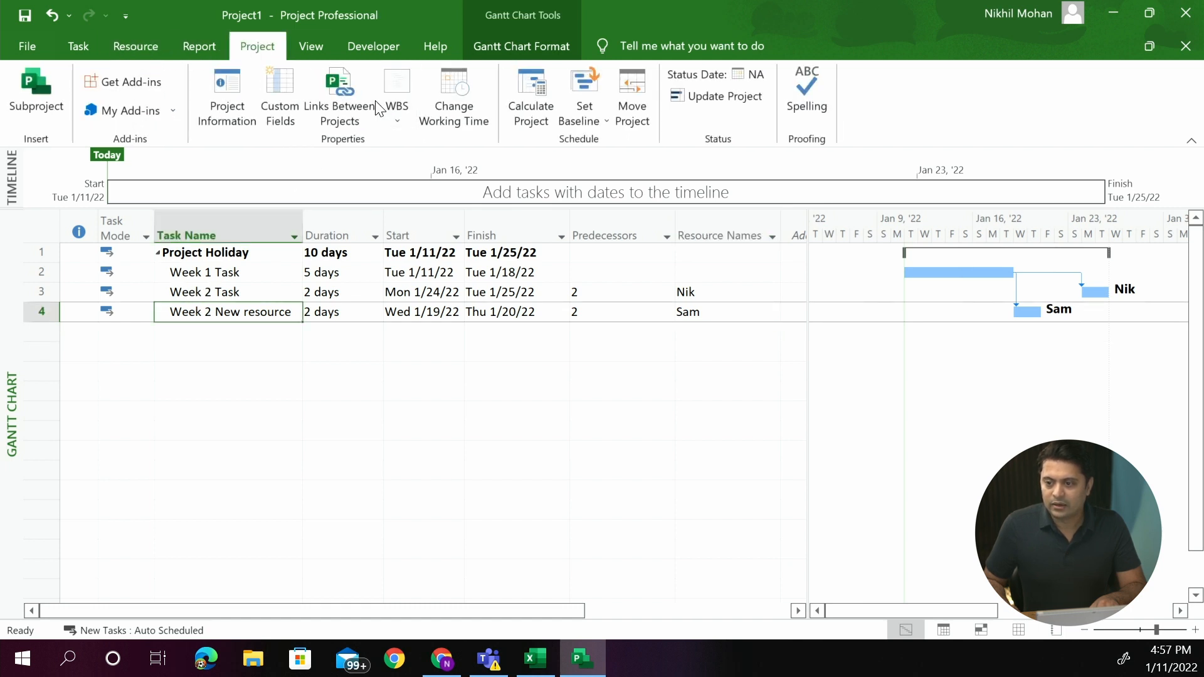
click(468, 96)
click(474, 59)
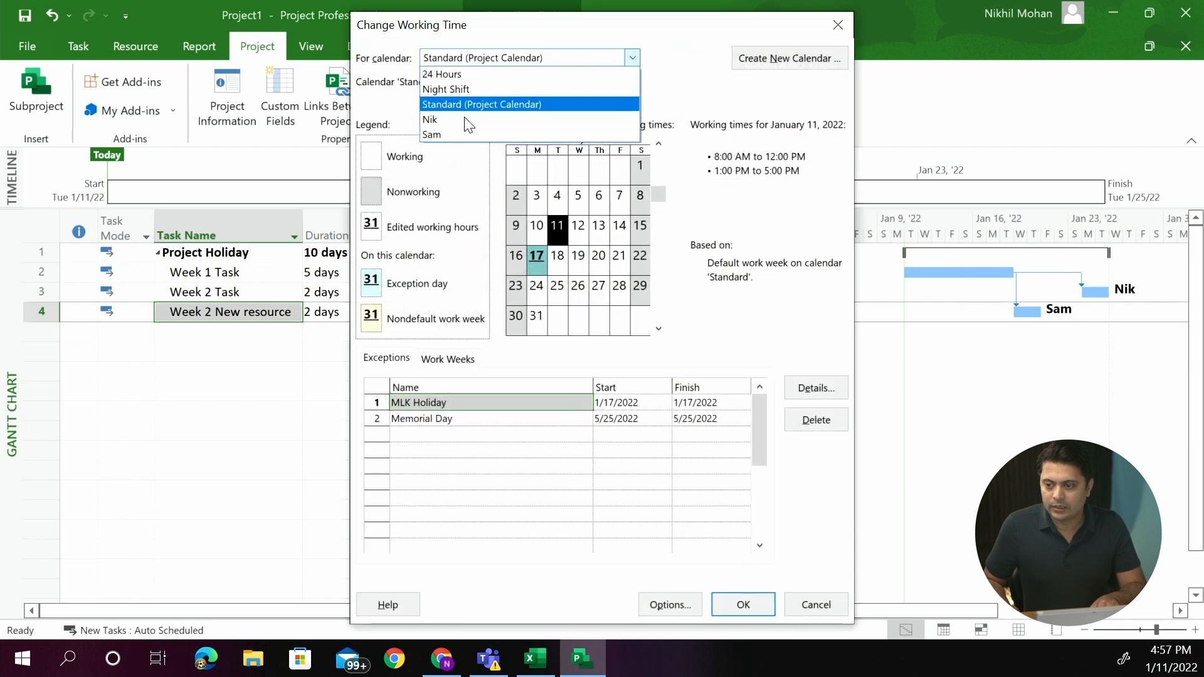
click(462, 135)
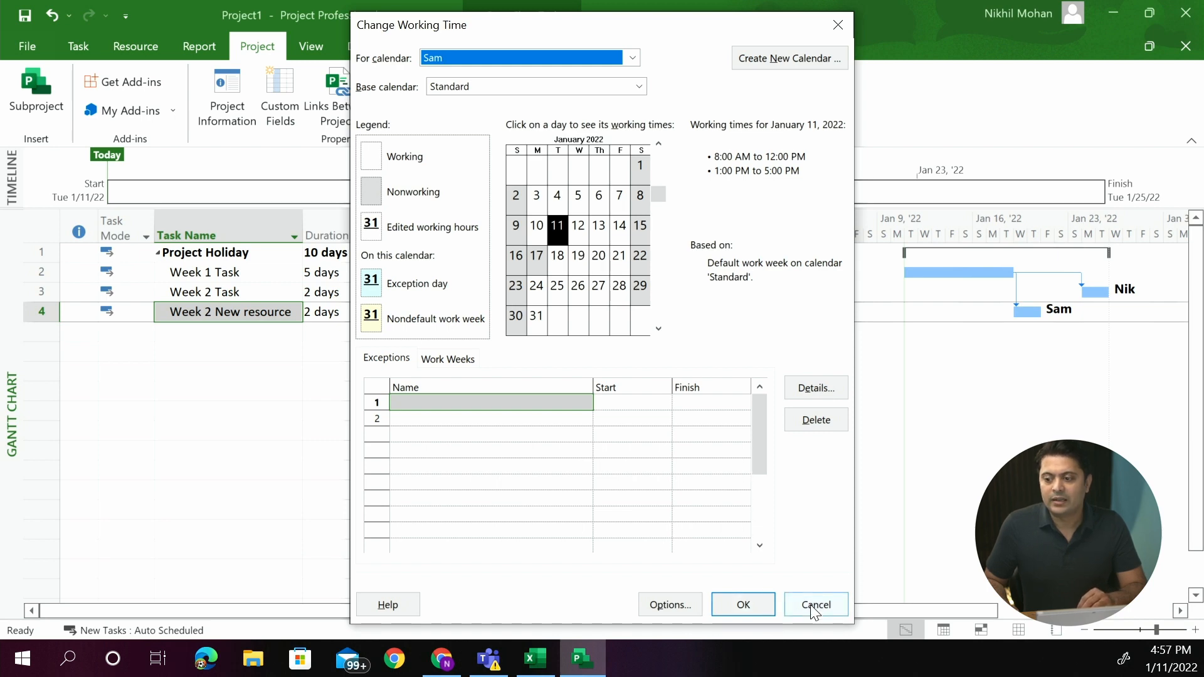
click(743, 605)
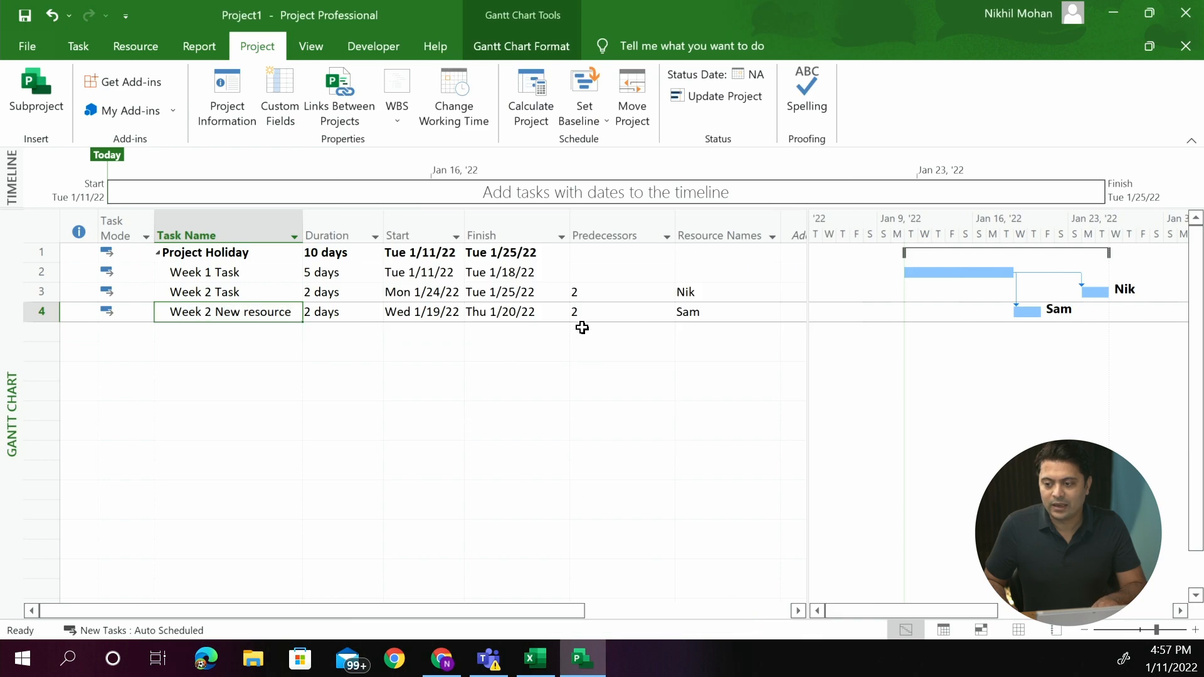